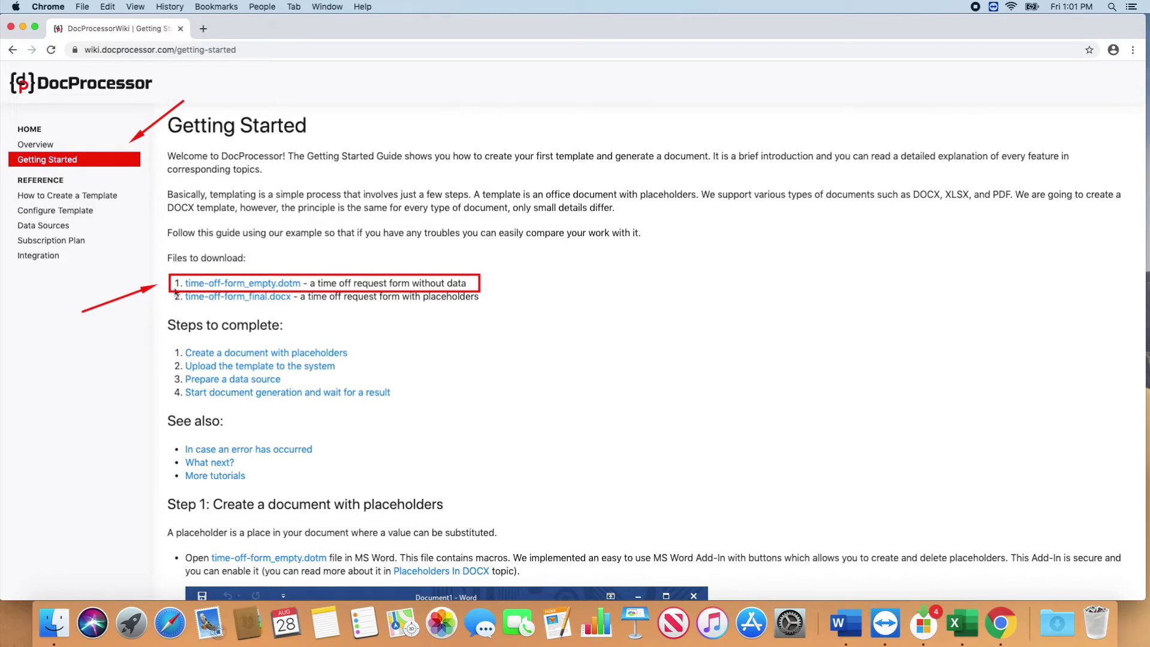
Step: Download time-off-form_empty.dotm from the wiki and open it in Word
click(239, 282)
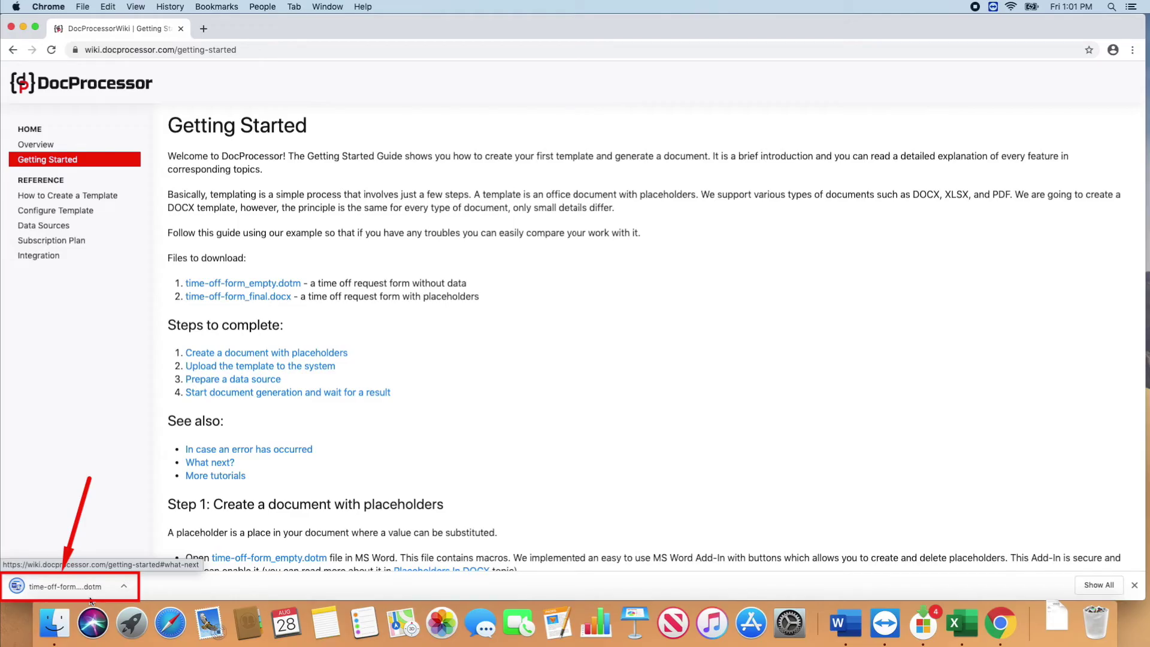
click(69, 590)
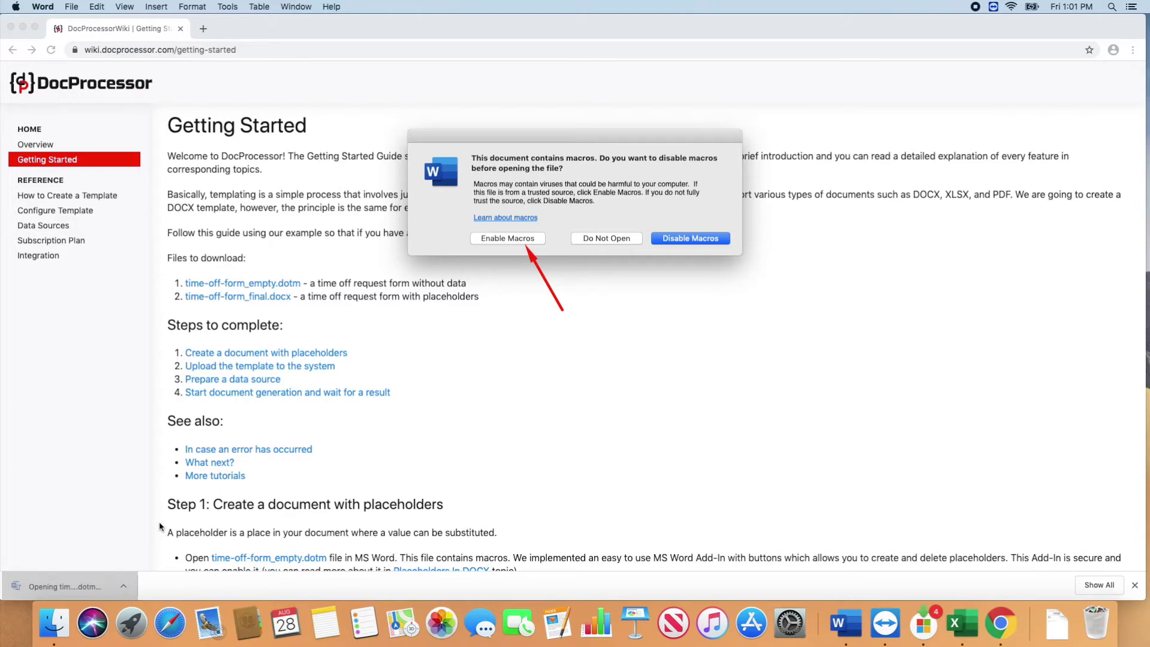
Step: Enable the template's macros, maximise Word, and insert the ${Name} placeholder
click(507, 239)
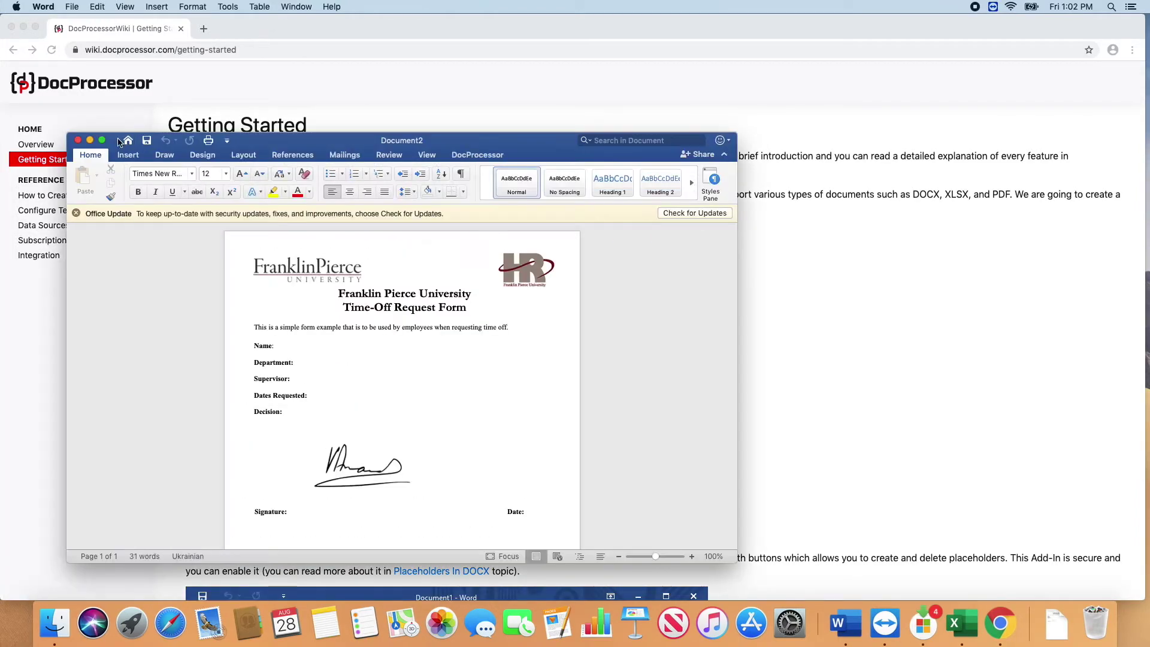
click(102, 143)
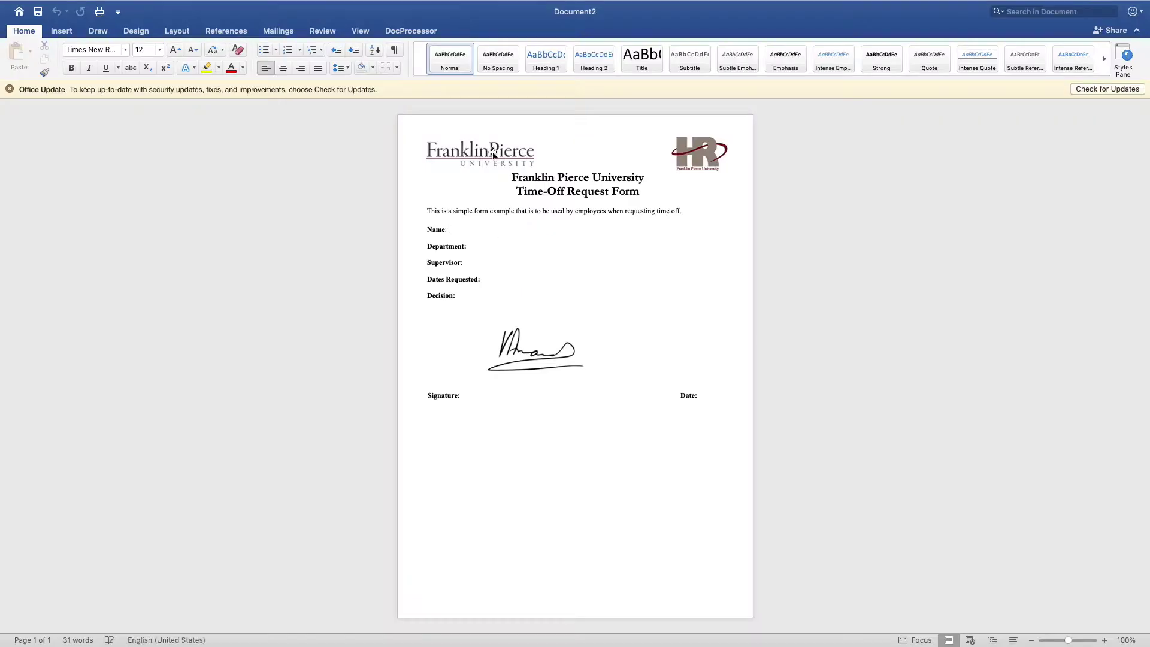
click(411, 33)
click(22, 55)
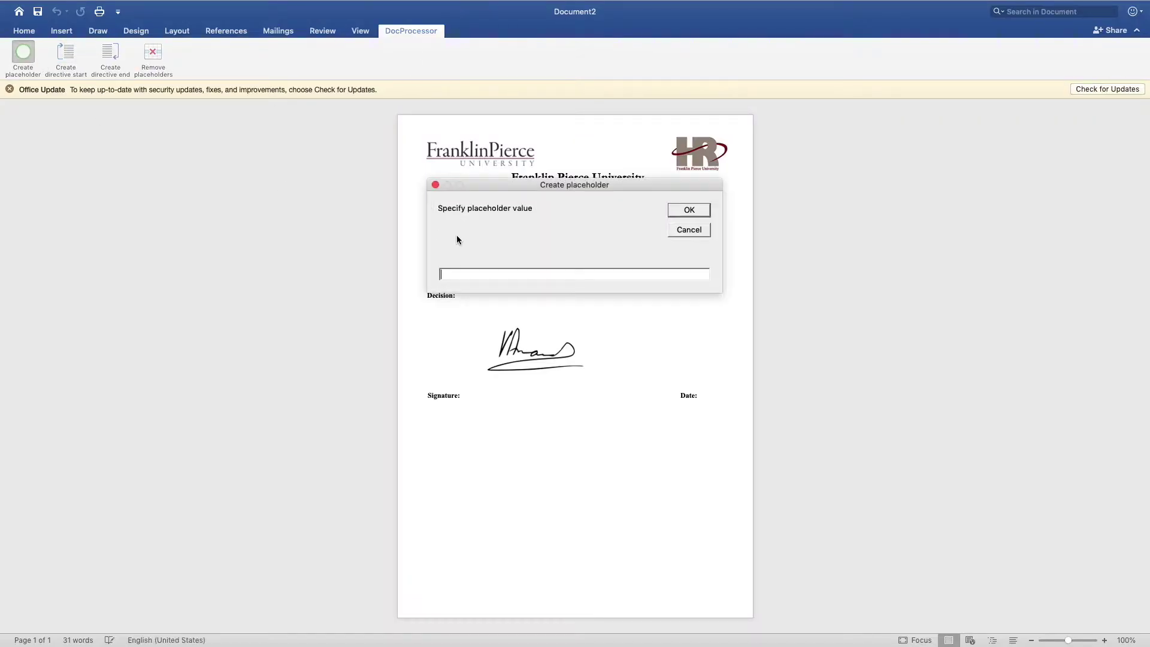
click(687, 211)
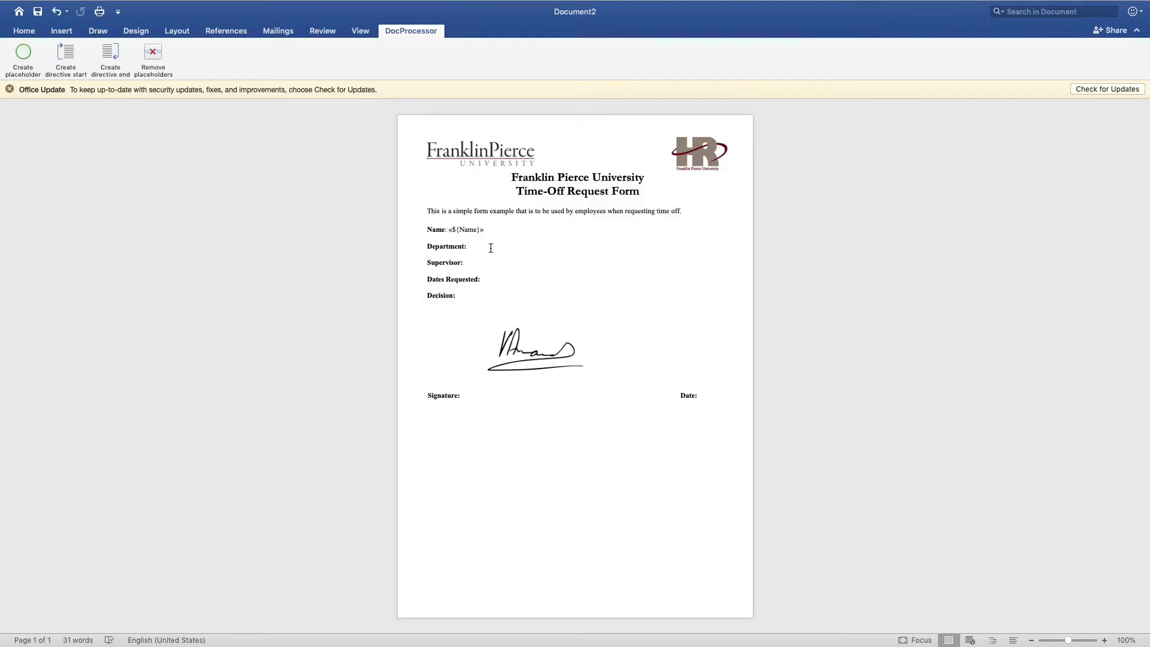
Step: Add ${Department} and ${Supervisor} placeholders, then enter StartDate?date as the next placeholder
click(24, 55)
drag(508, 183, 516, 326)
text(Department)
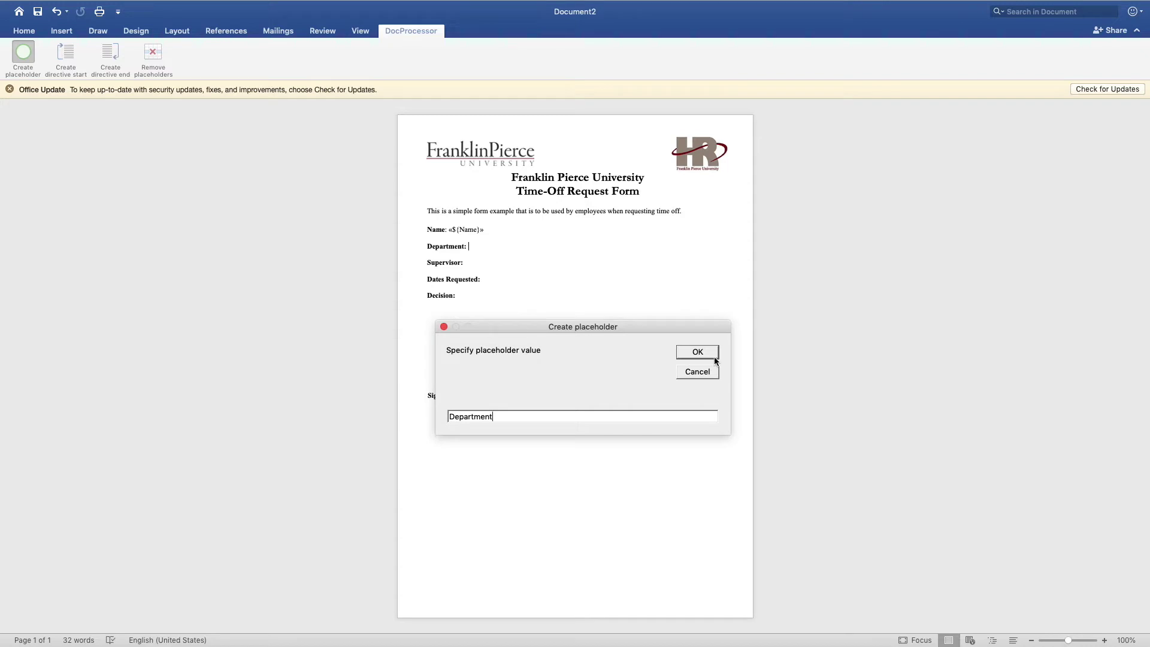
click(713, 357)
click(13, 56)
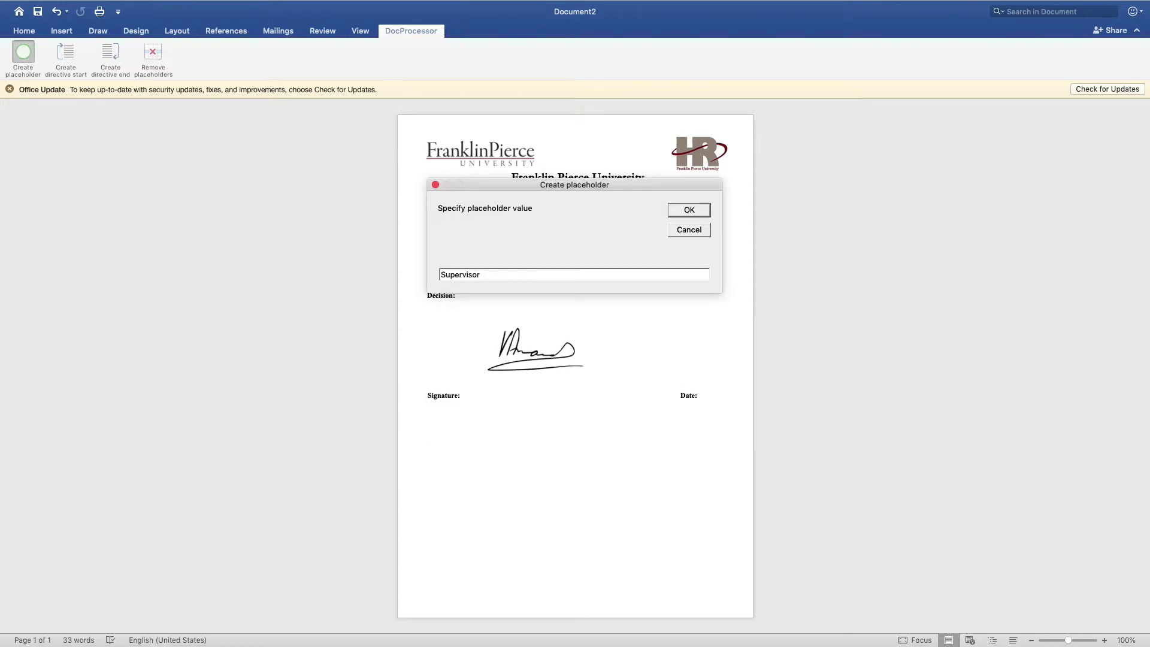
key(Return)
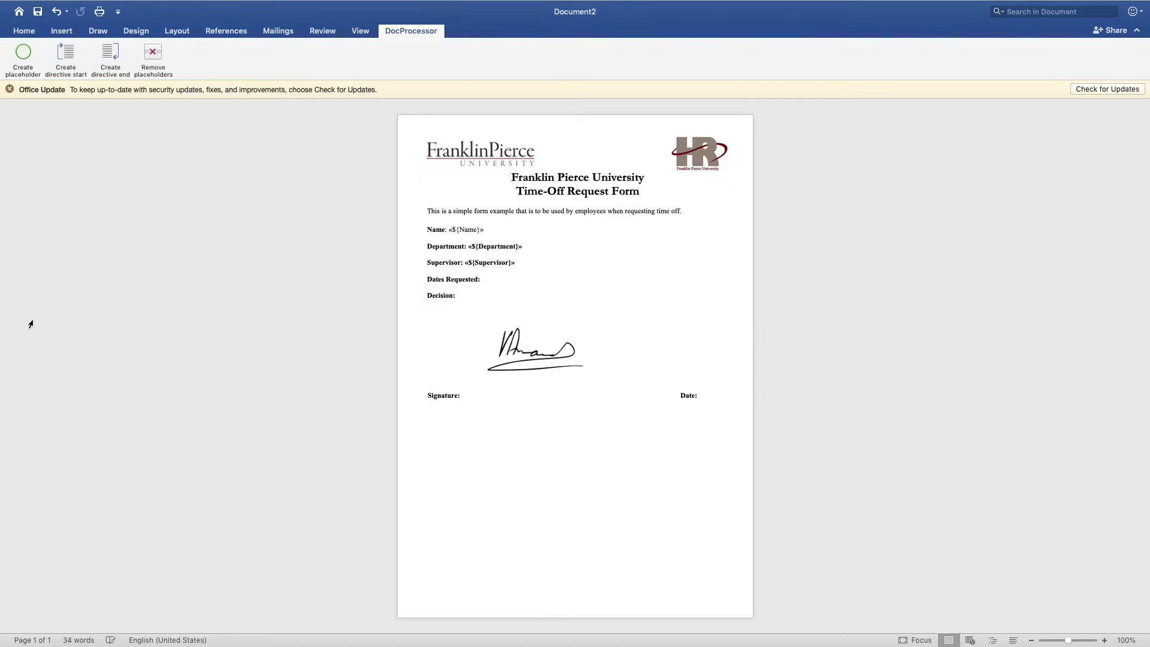
click(23, 57)
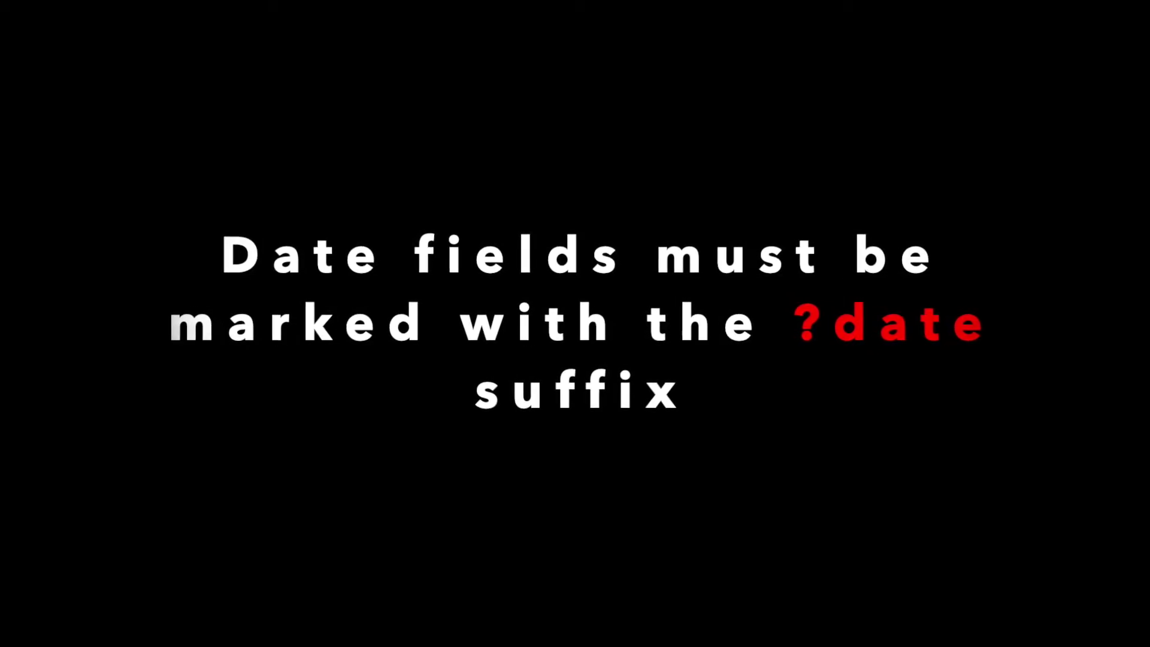
text(StartDate)
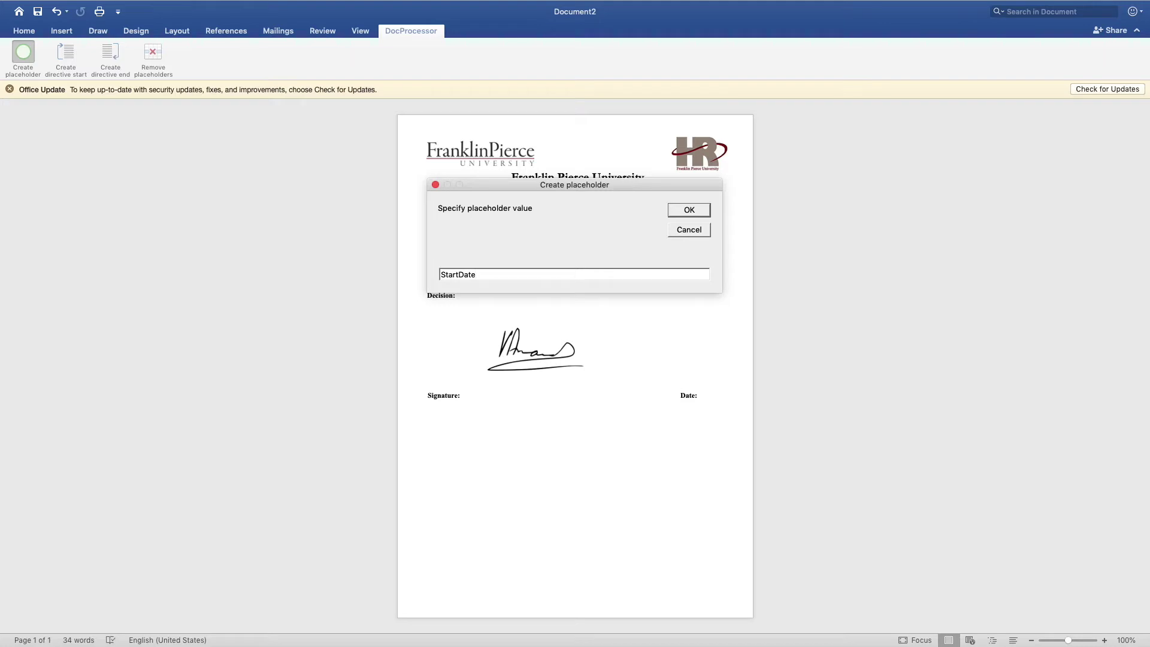
text(?date)
Step: Insert ${StartDate?date} and ${FinishDate?date} placeholders under Dates Requested
click(689, 210)
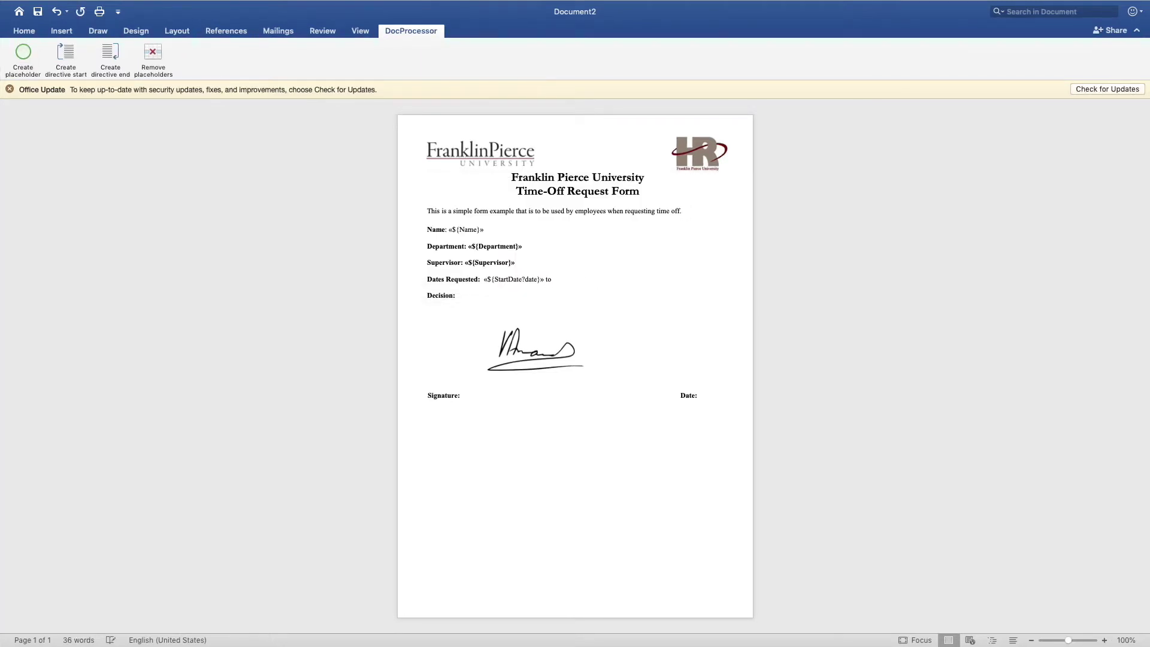
click(18, 55)
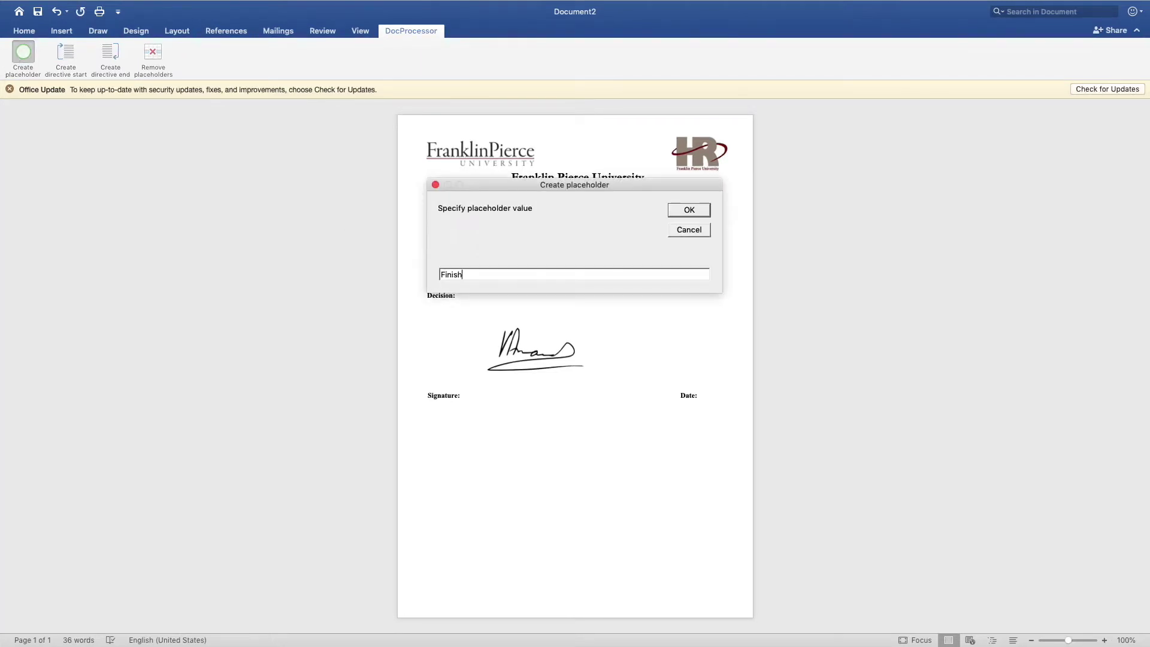
key(Return)
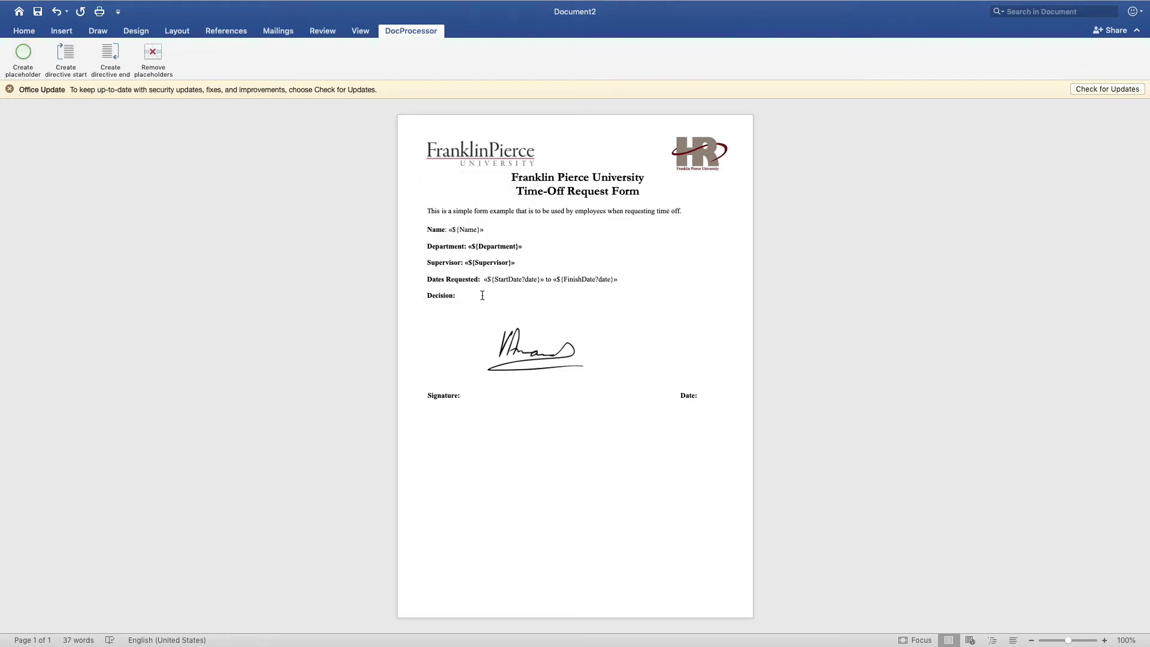
Step: Add ${Decision} after Decision: and ${SignDate?date} after Date:
click(33, 65)
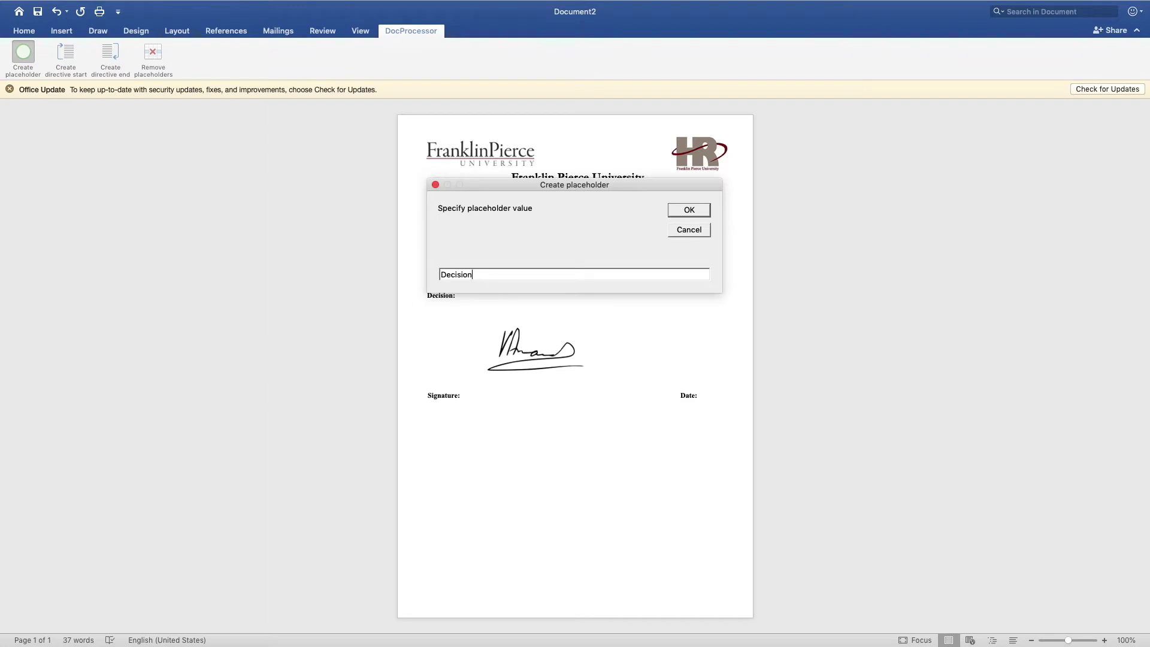
key(Return)
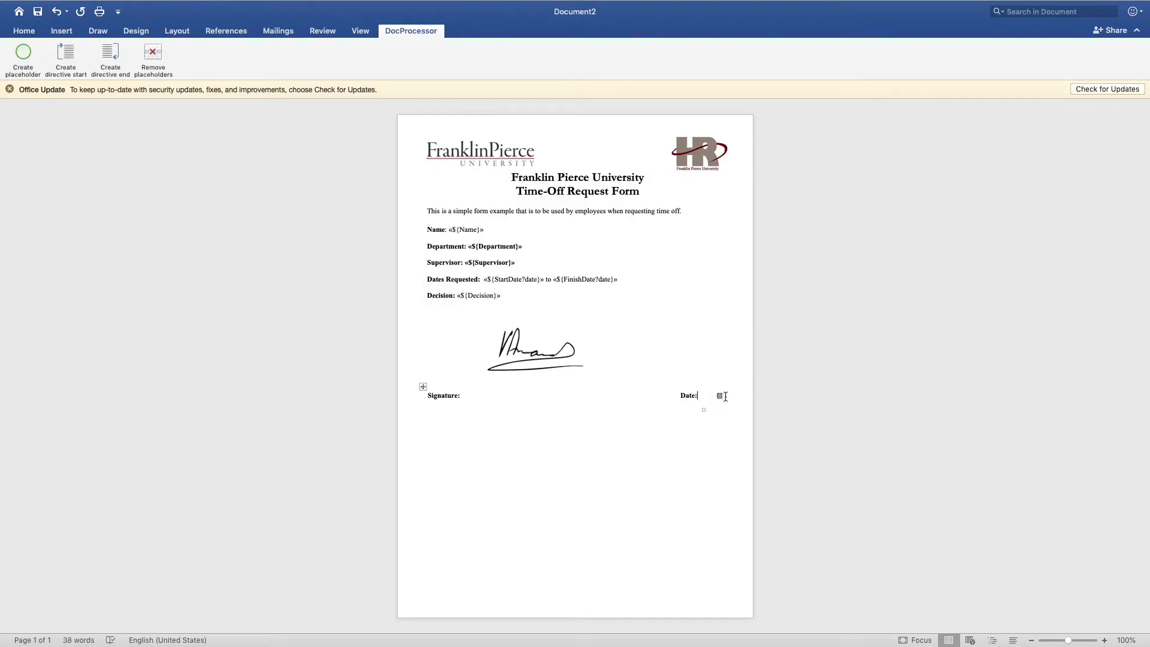
click(713, 395)
click(19, 61)
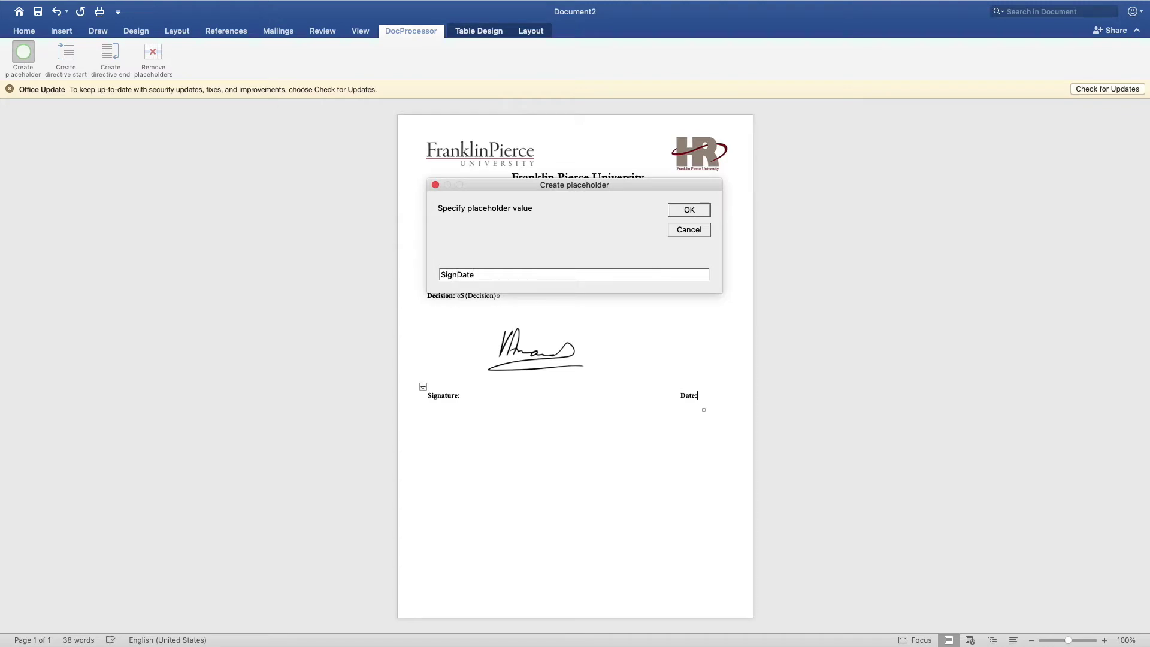
key(Return)
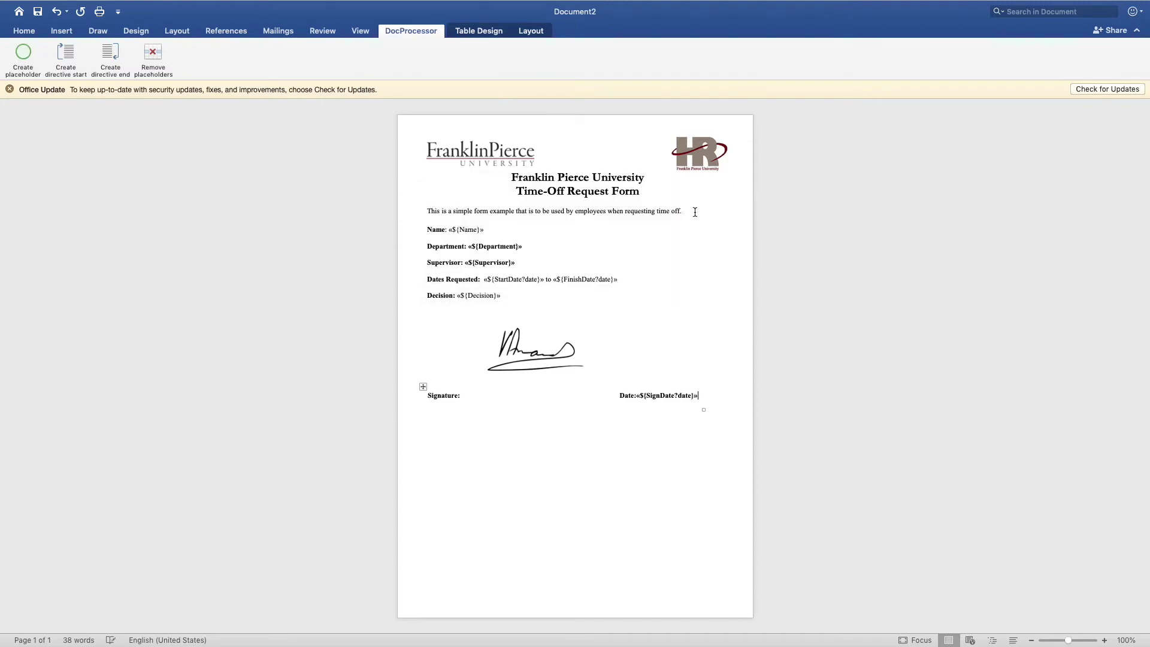
Step: Remove bold from the Supervisor, Department and SignDate?date placeholders
click(25, 35)
drag(516, 262, 466, 263)
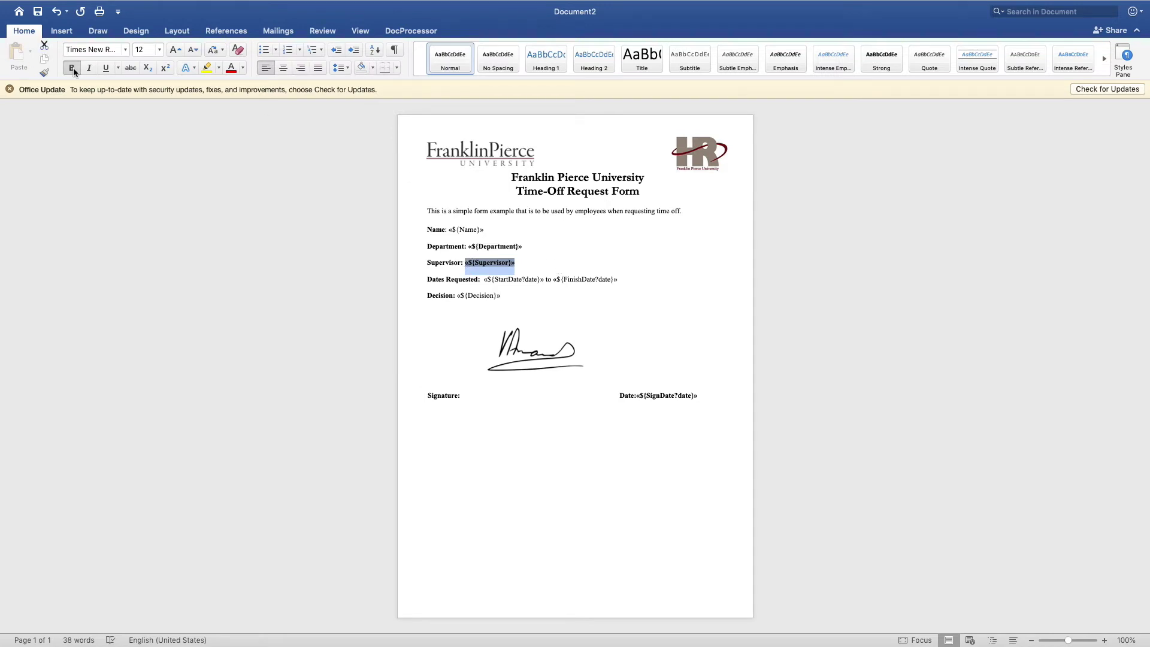
drag(520, 253, 476, 247)
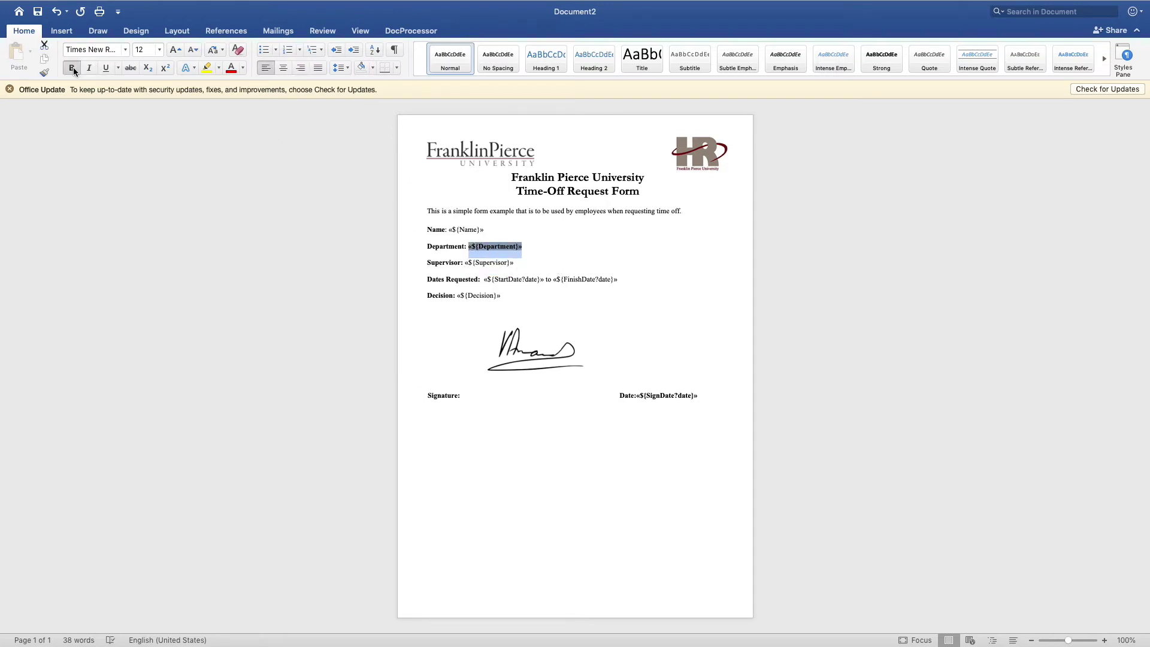
drag(700, 397, 637, 395)
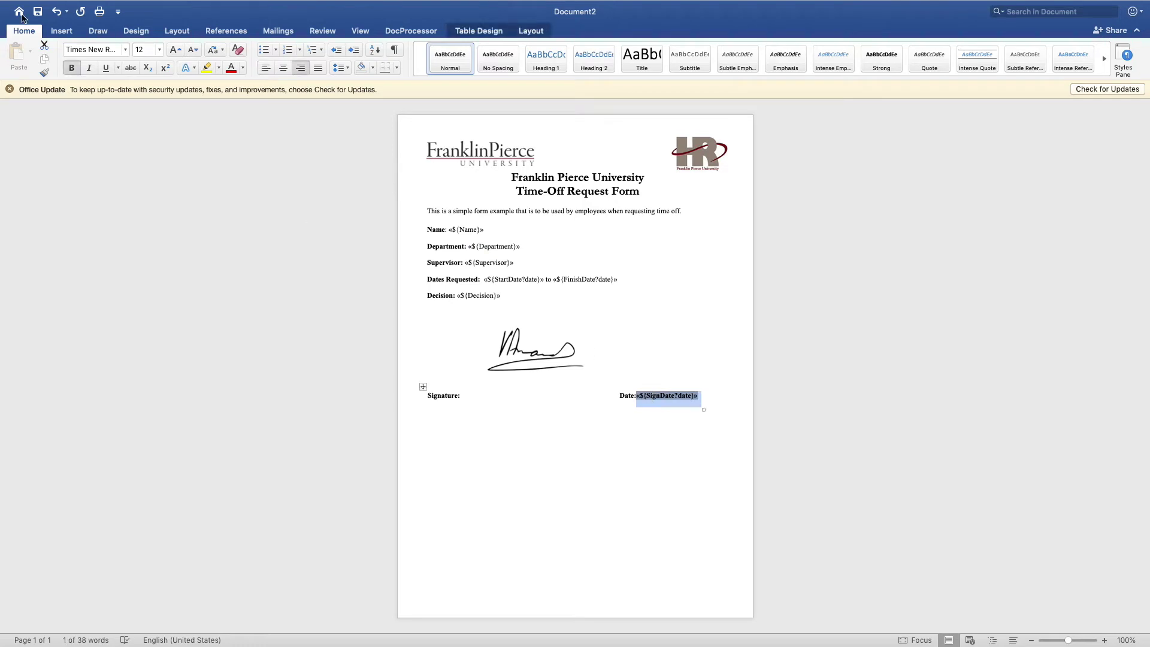
click(460, 319)
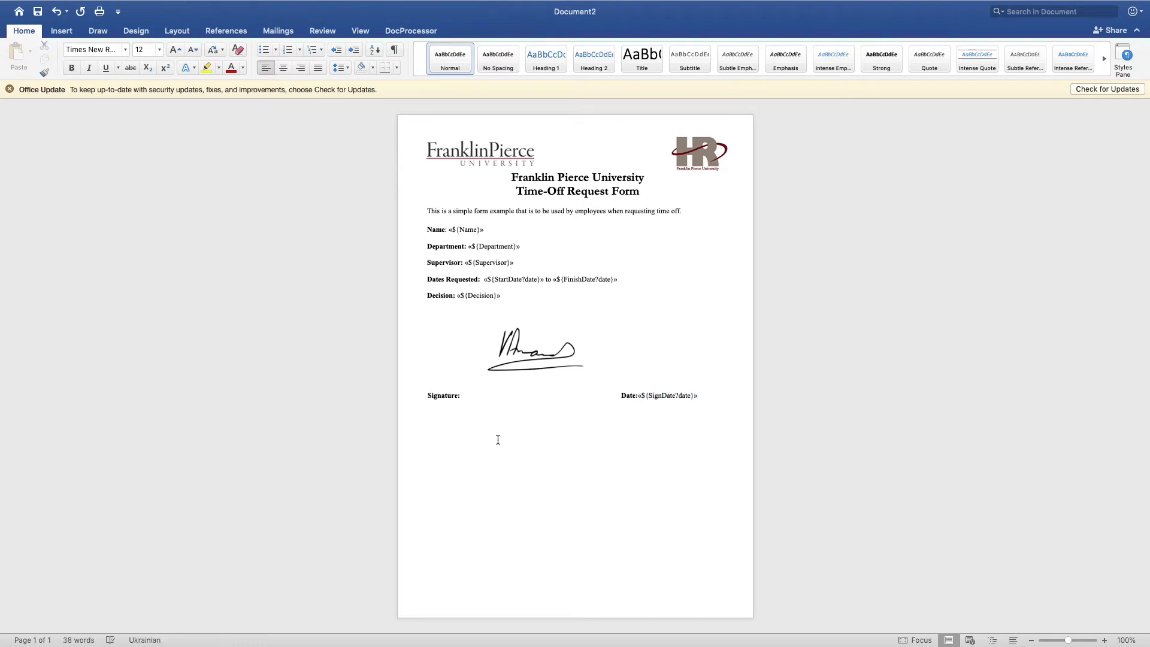
Step: Save the form as Template 1
click(38, 11)
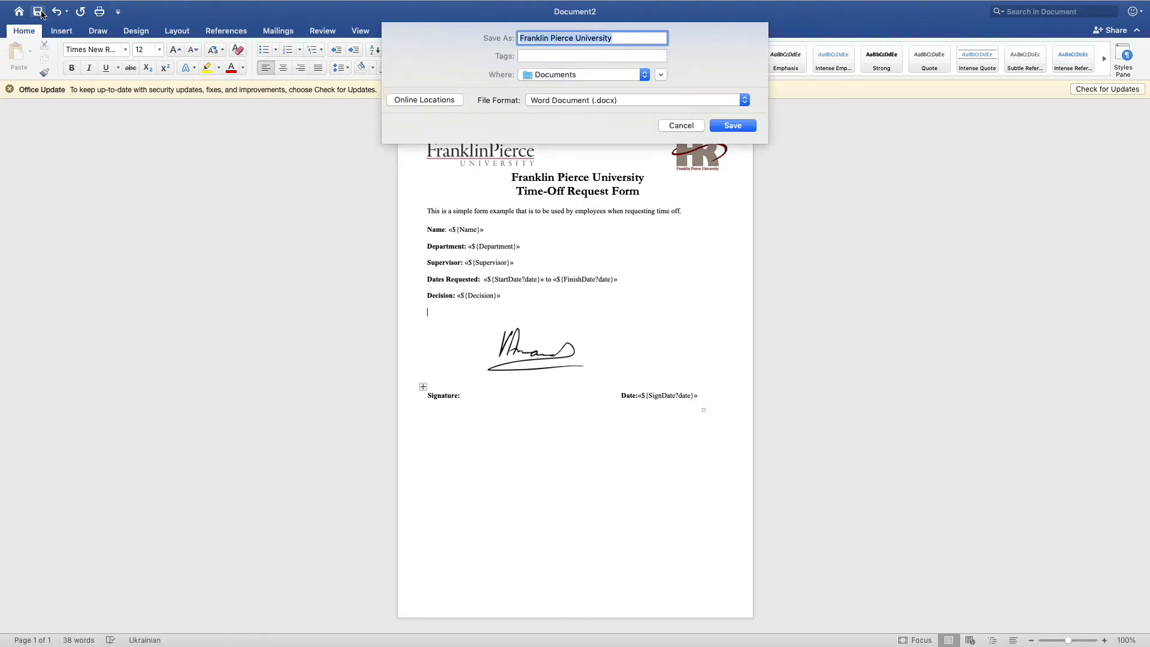
text(Template 1)
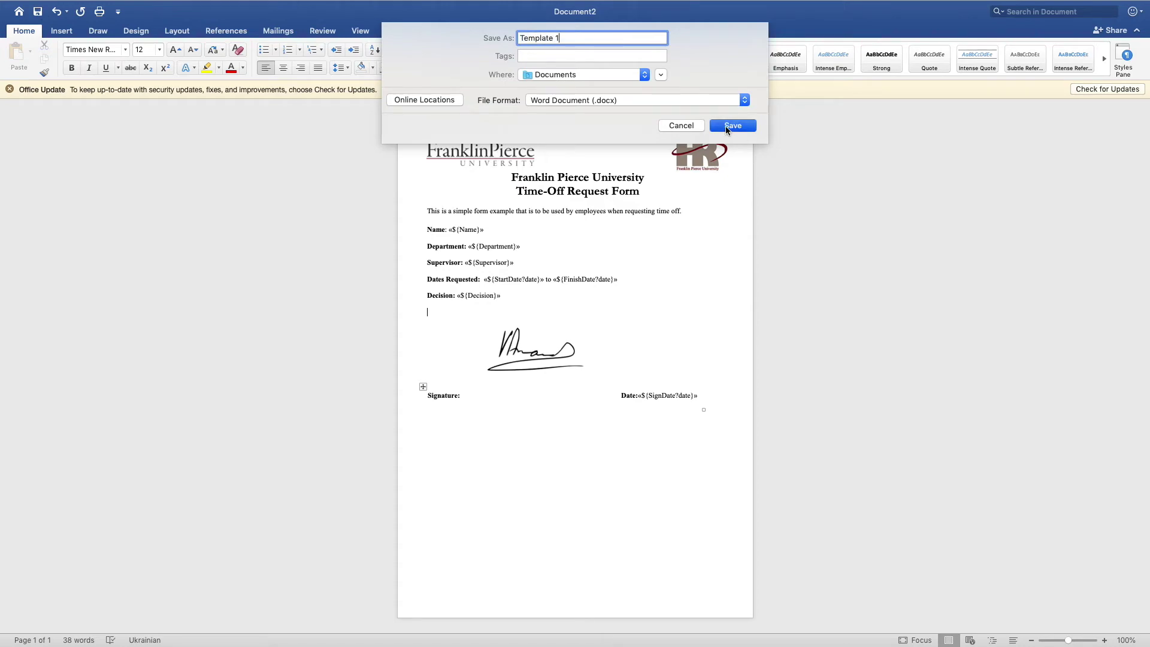
click(725, 127)
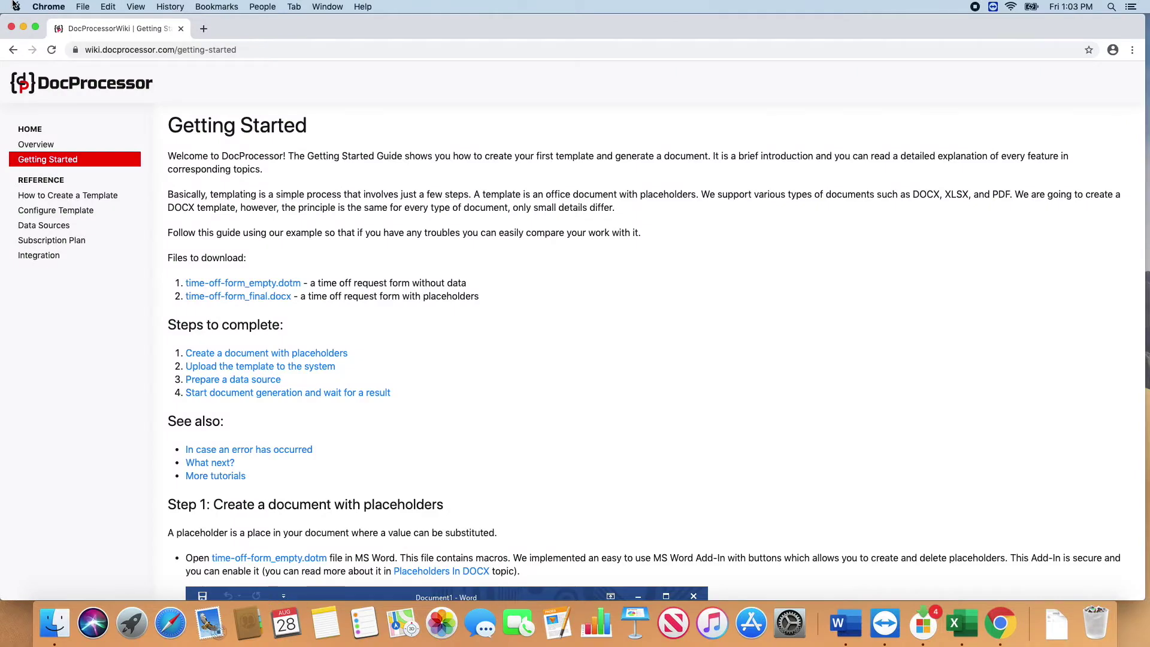
Step: Sign in to DocProcessor with the account e-mail and password, declining to save the password
click(108, 97)
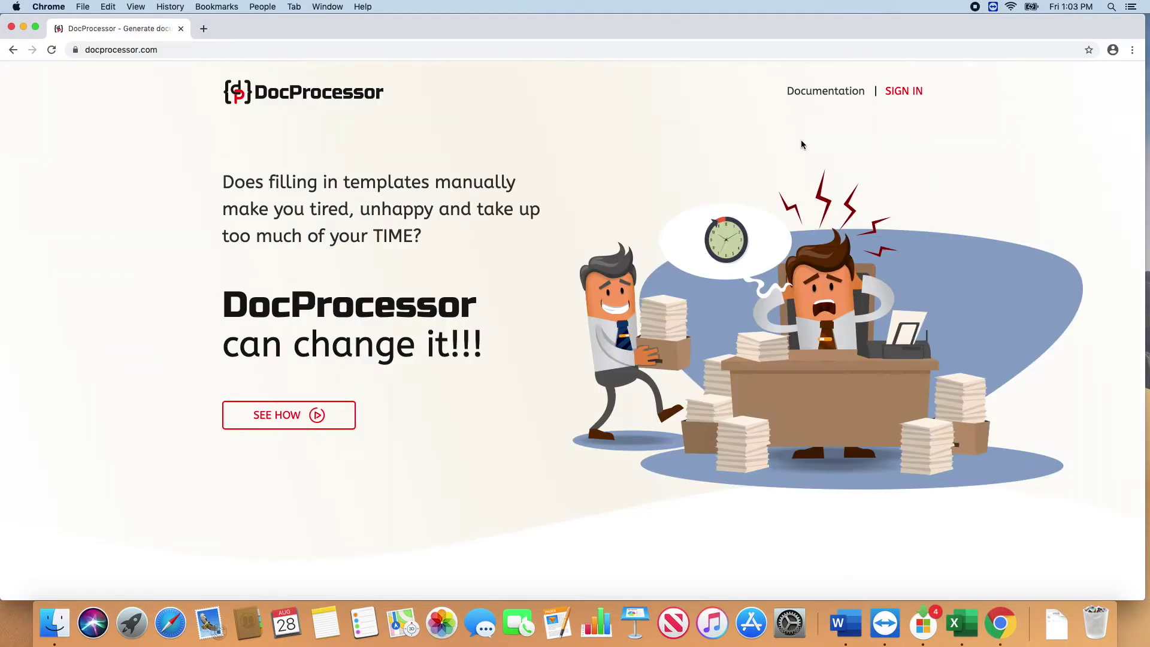
click(906, 93)
key(Tab)
text(•••••••••)
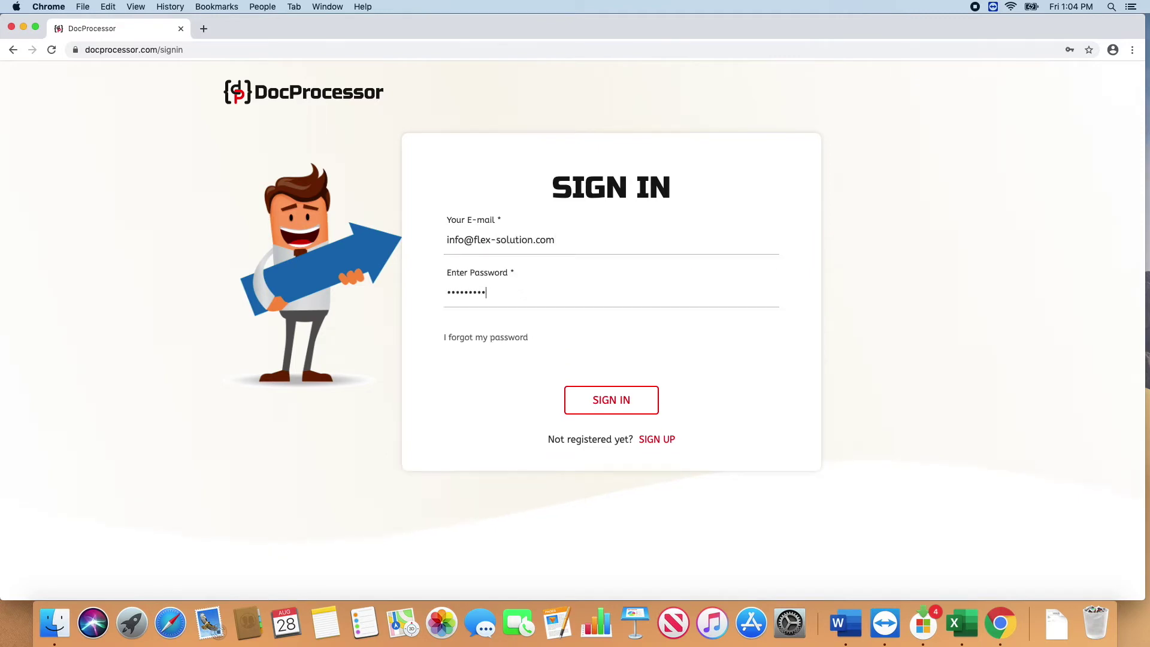
click(611, 400)
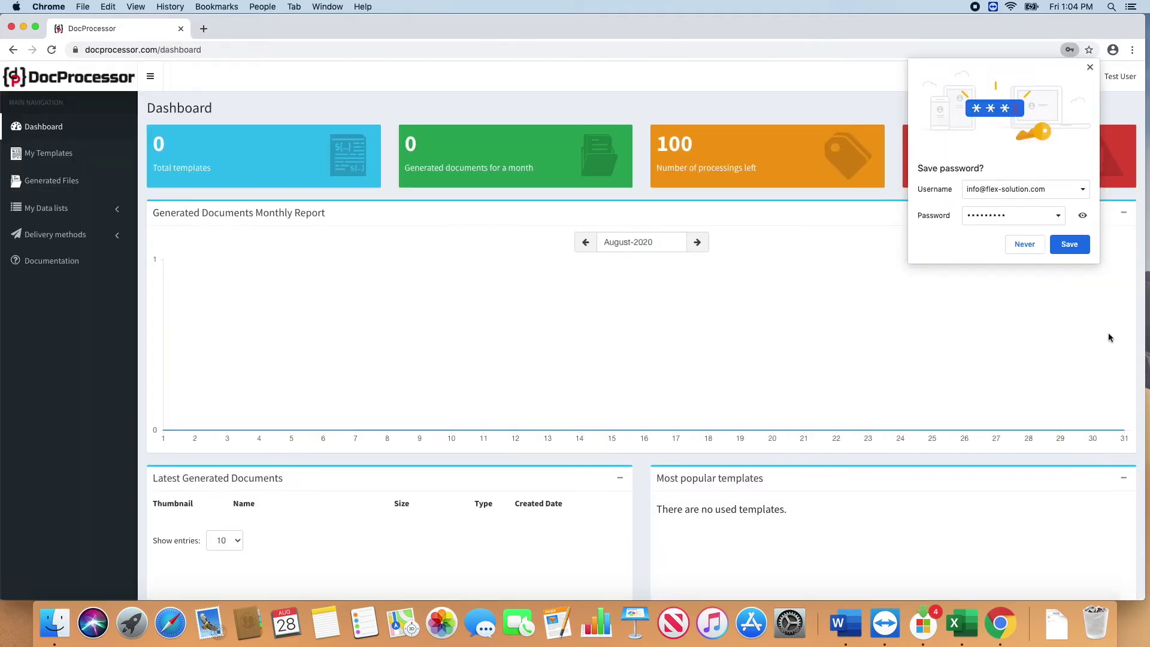
click(1018, 243)
Step: Upload Template 1.docx to My Templates in Testing mode and open the Documentation wiki
click(55, 158)
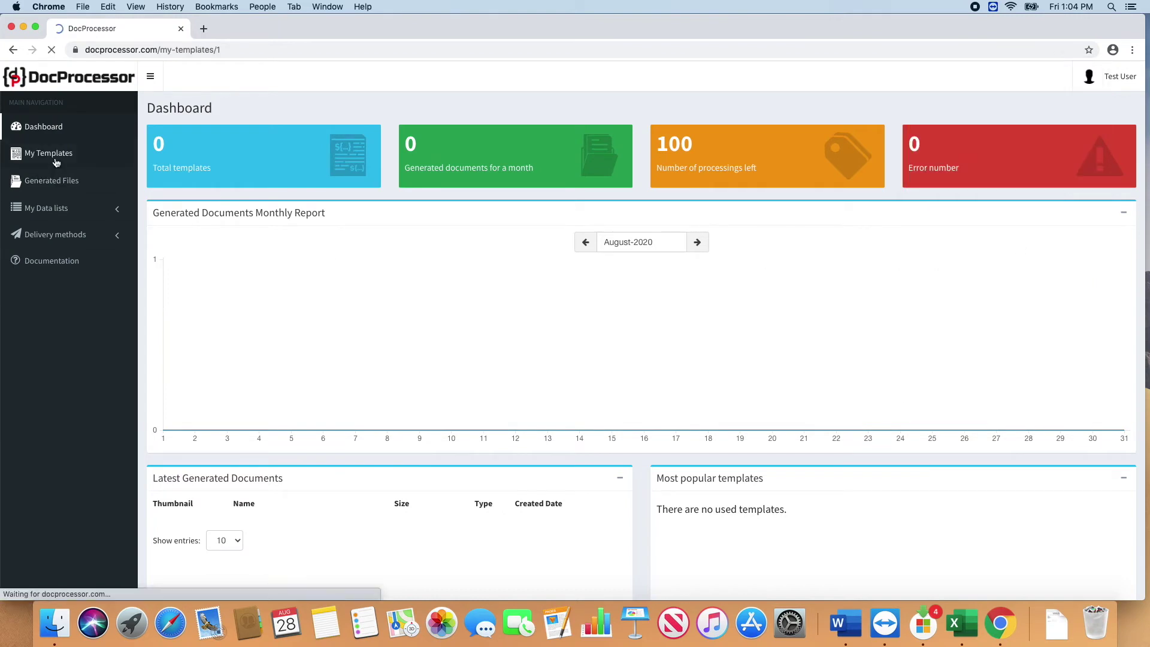
click(371, 187)
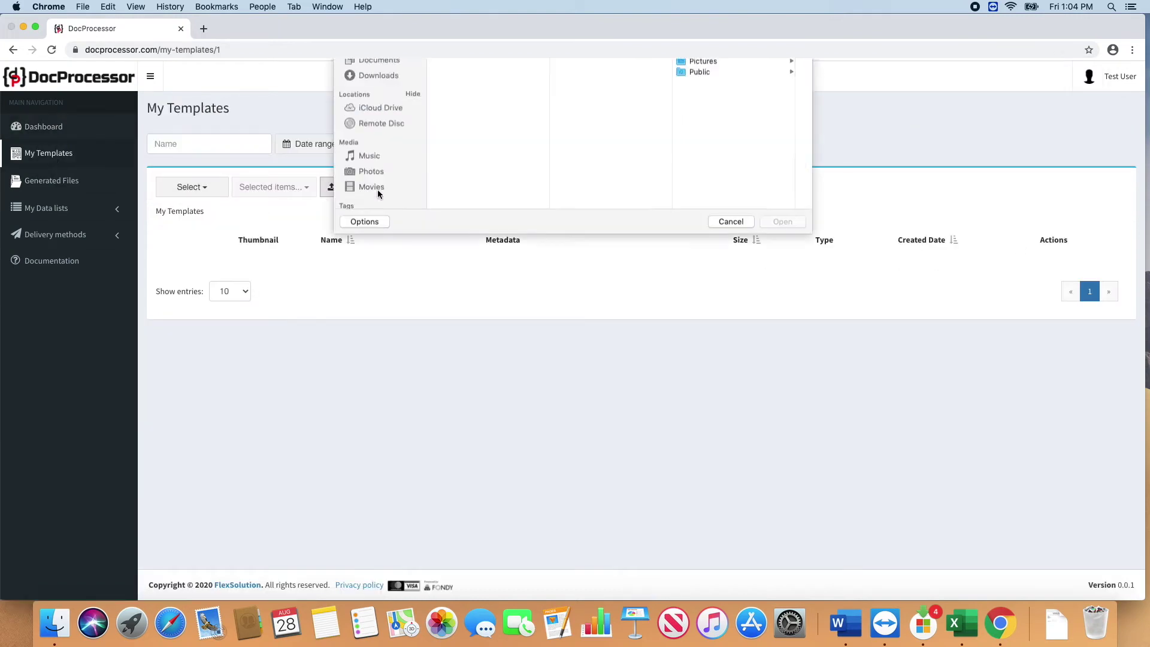
click(381, 122)
click(373, 107)
click(437, 116)
click(785, 315)
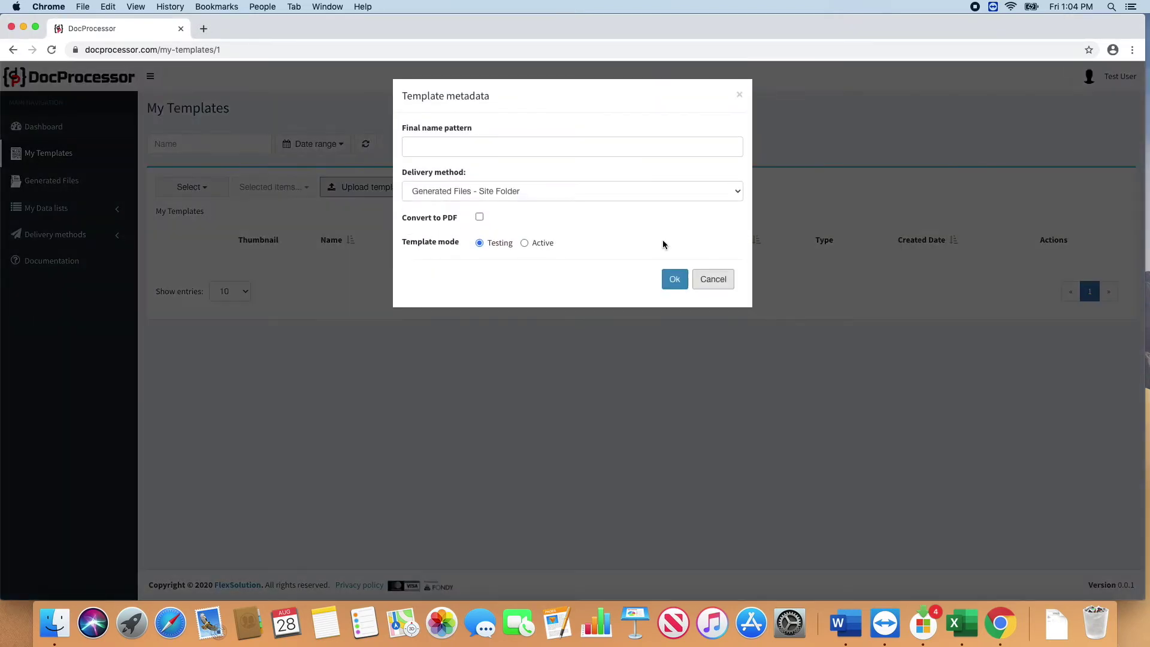
click(675, 280)
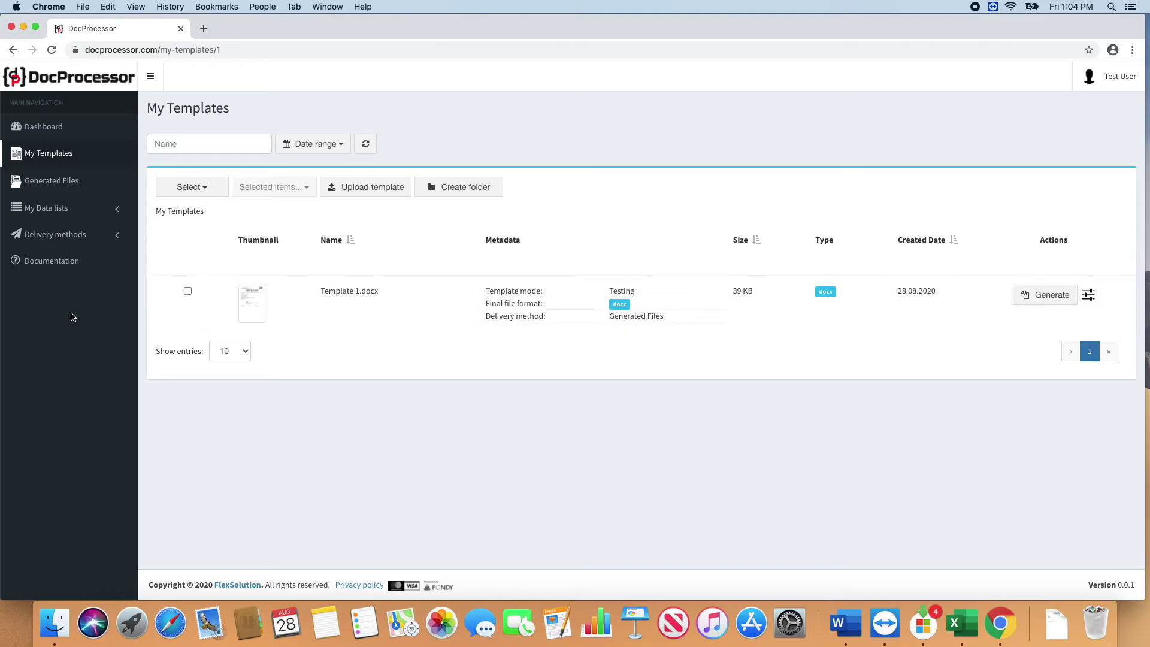
click(59, 261)
Step: Download time-off-form_data.csv from Getting Started Step 3 and show it in Finder's Downloads folder
click(103, 161)
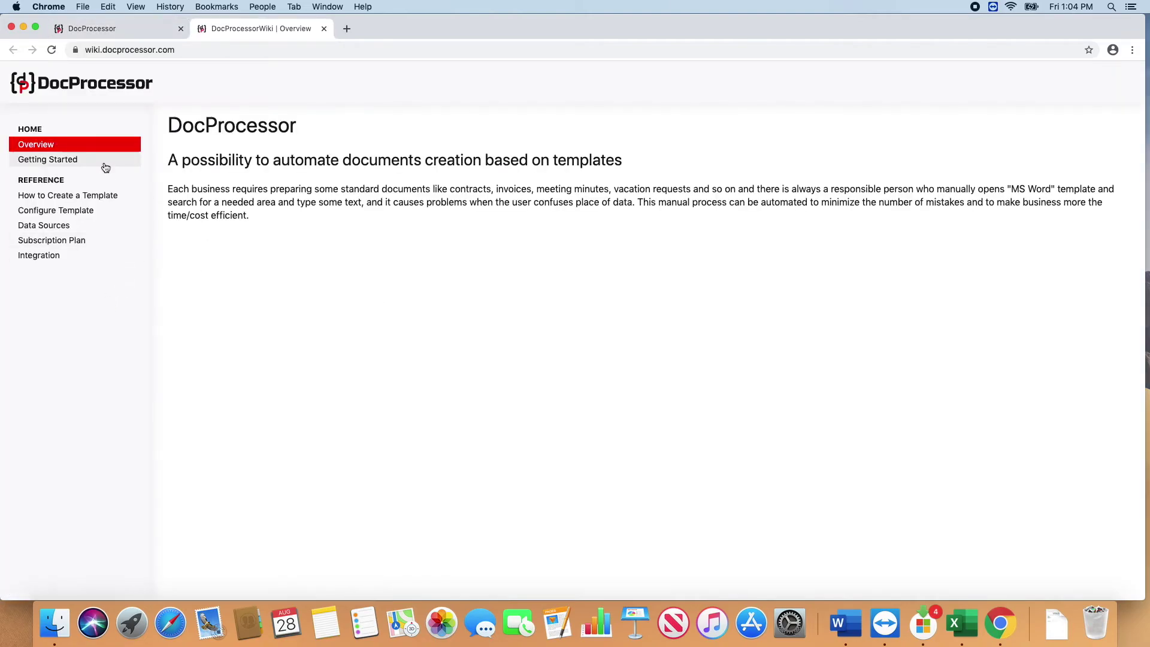
scroll(629, 359, down, 15)
scroll(600, 401, down, 20)
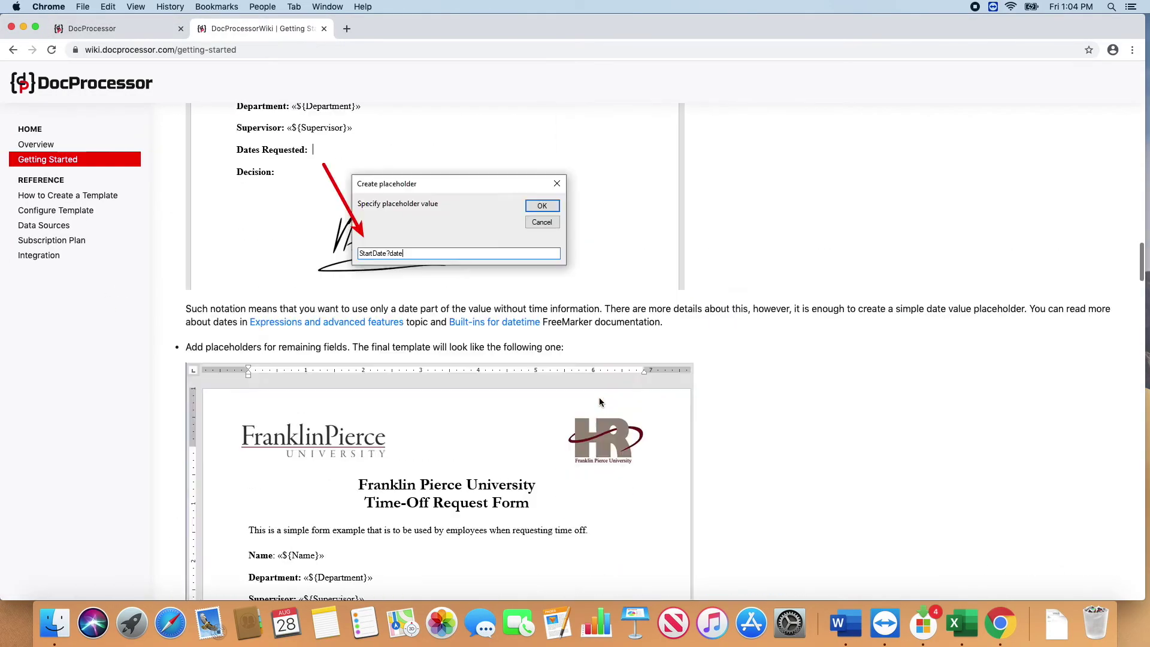
scroll(599, 402, down, 15)
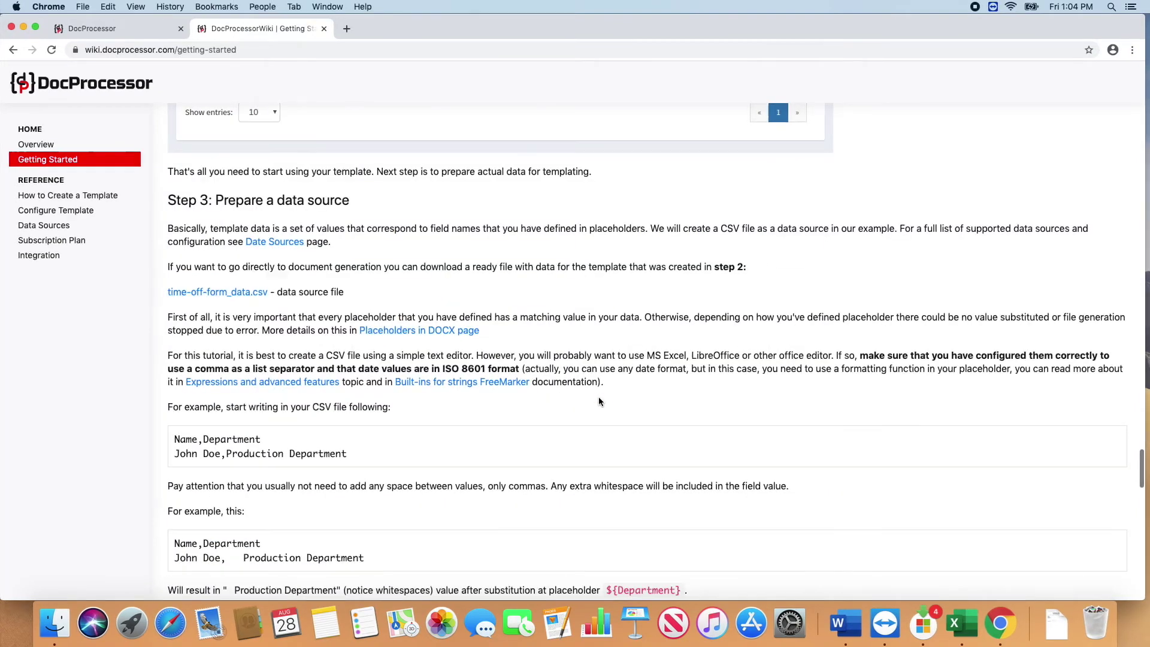
click(241, 297)
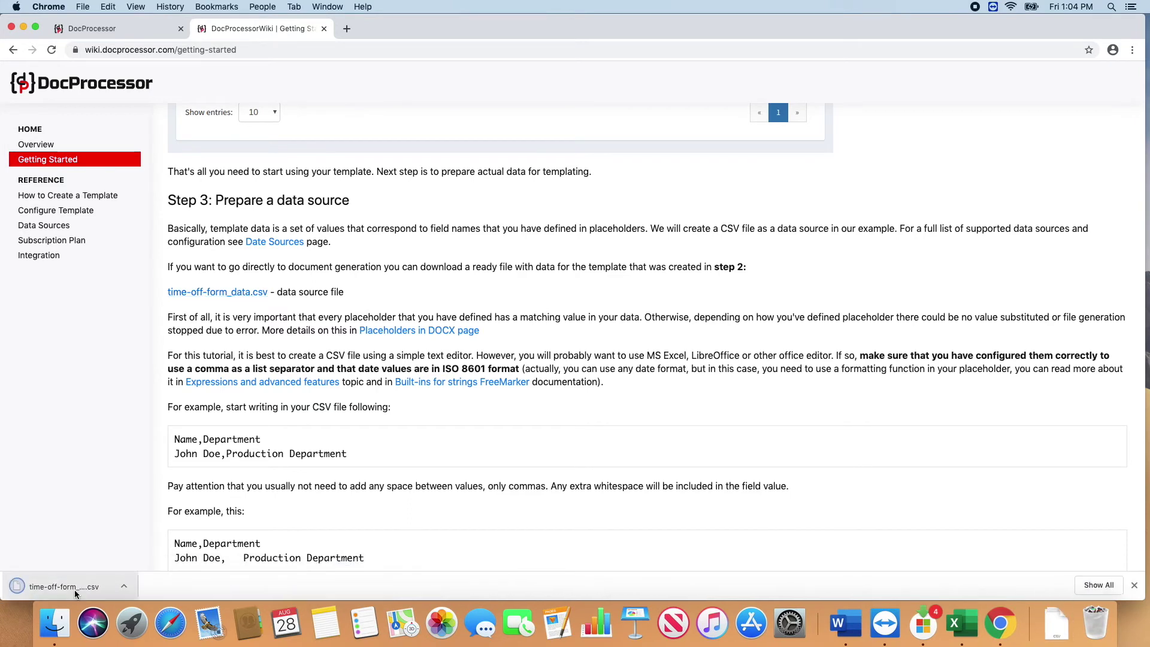
click(1056, 623)
click(1062, 496)
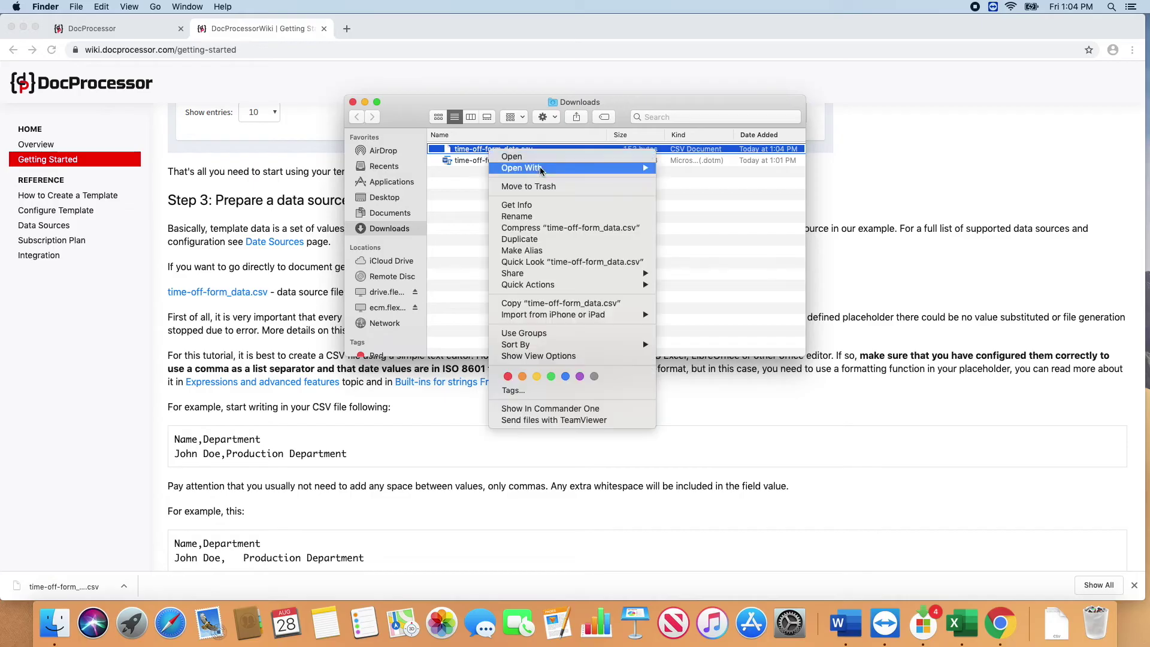
Step: Open time-off-form_data.csv in Excel
click(721, 225)
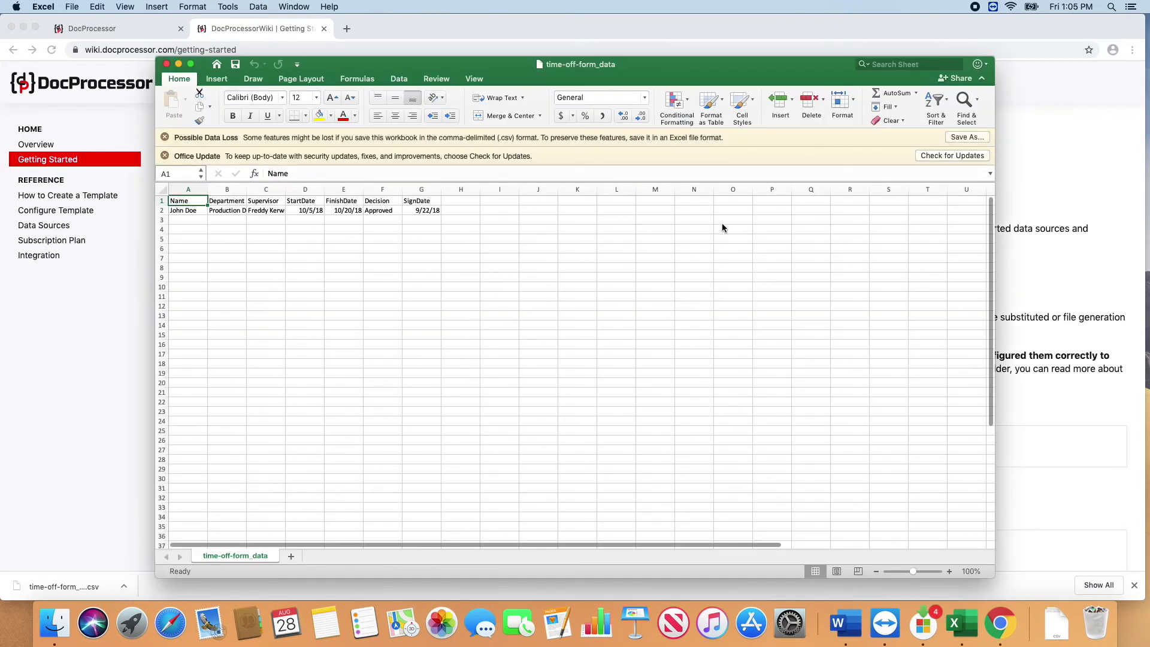
click(656, 258)
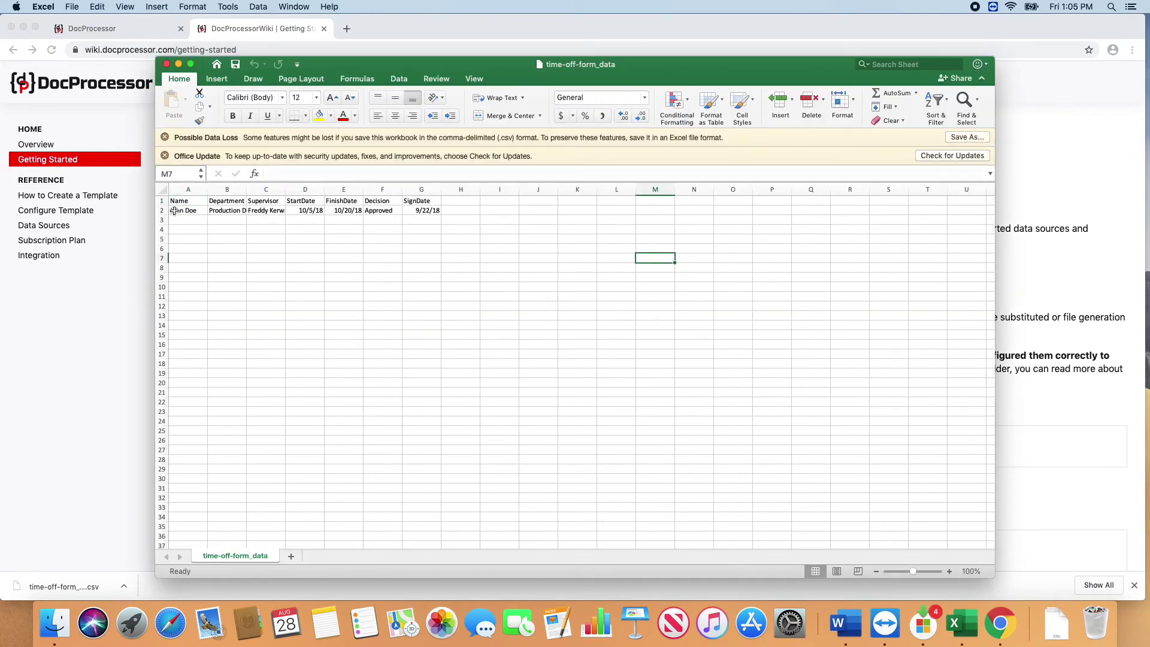
click(461, 210)
click(383, 200)
click(305, 201)
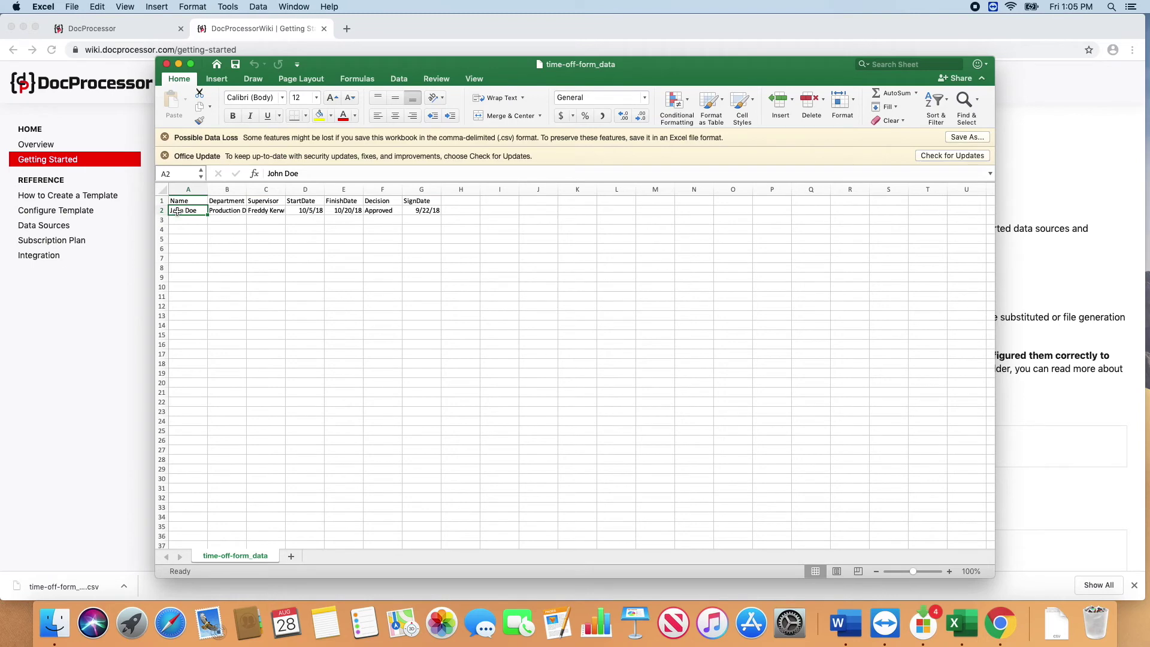
Step: Copy data row A2:G2 into rows 3 and 4, then append 1 to the first name
drag(177, 211, 429, 211)
key(super+c)
click(179, 223)
key(super+v)
key(Down)
key(super+v)
double_click(198, 210)
text(1)
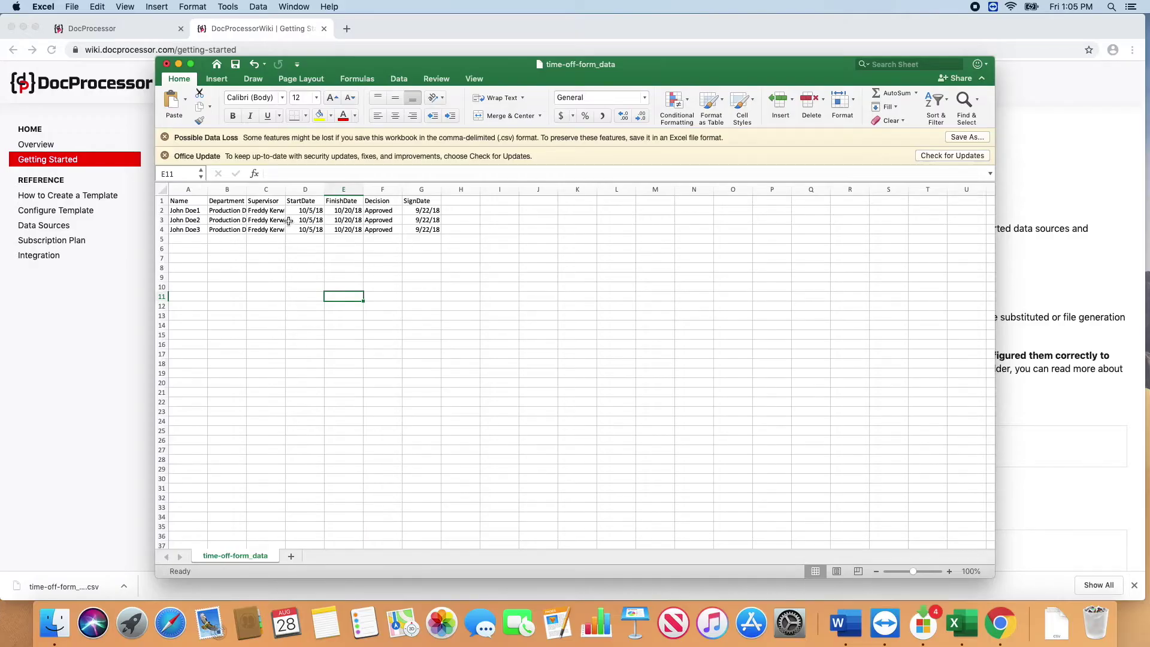
Step: Format StartDate cells D2:D4 with the 2012-03-14 date format
drag(304, 210, 304, 228)
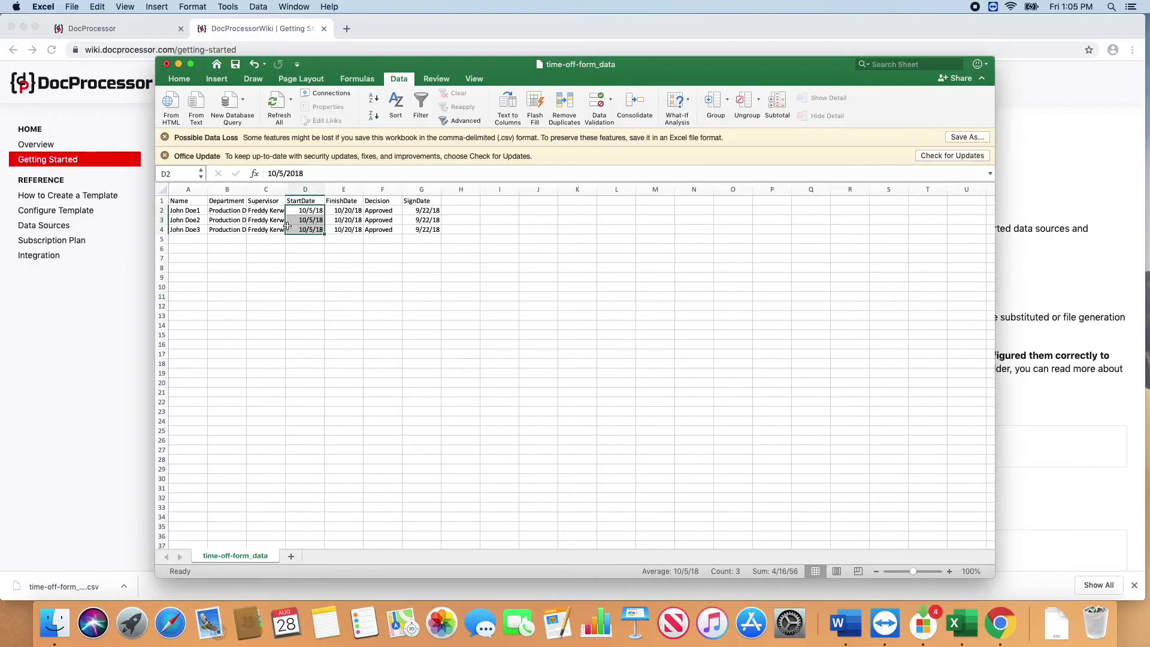
right_click(300, 220)
click(368, 396)
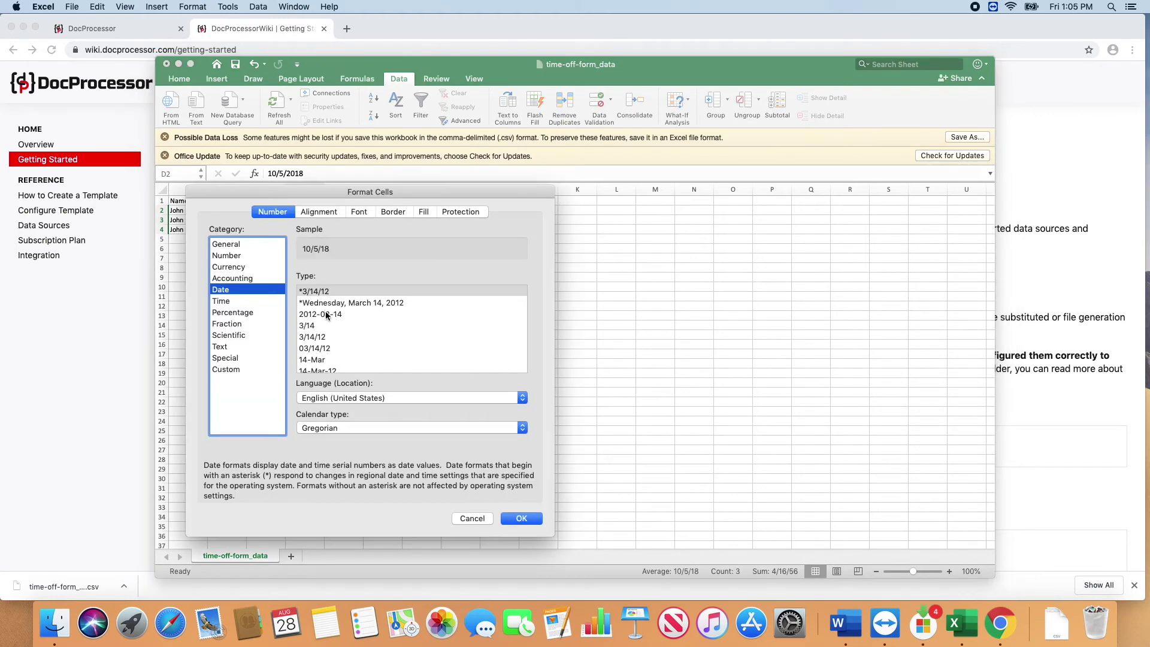
click(326, 314)
click(521, 518)
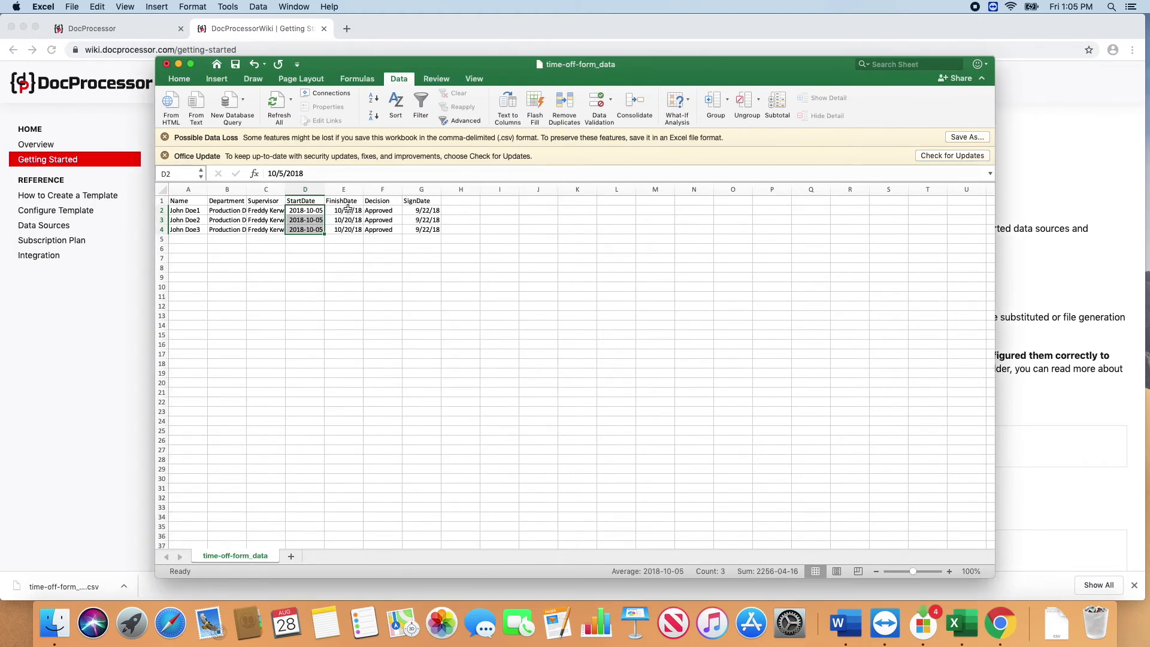
Step: Apply the same 2012-03-14 date format to FinishDate E2:E4 and SignDate G2:G4
drag(357, 210, 347, 229)
right_click(347, 230)
click(389, 409)
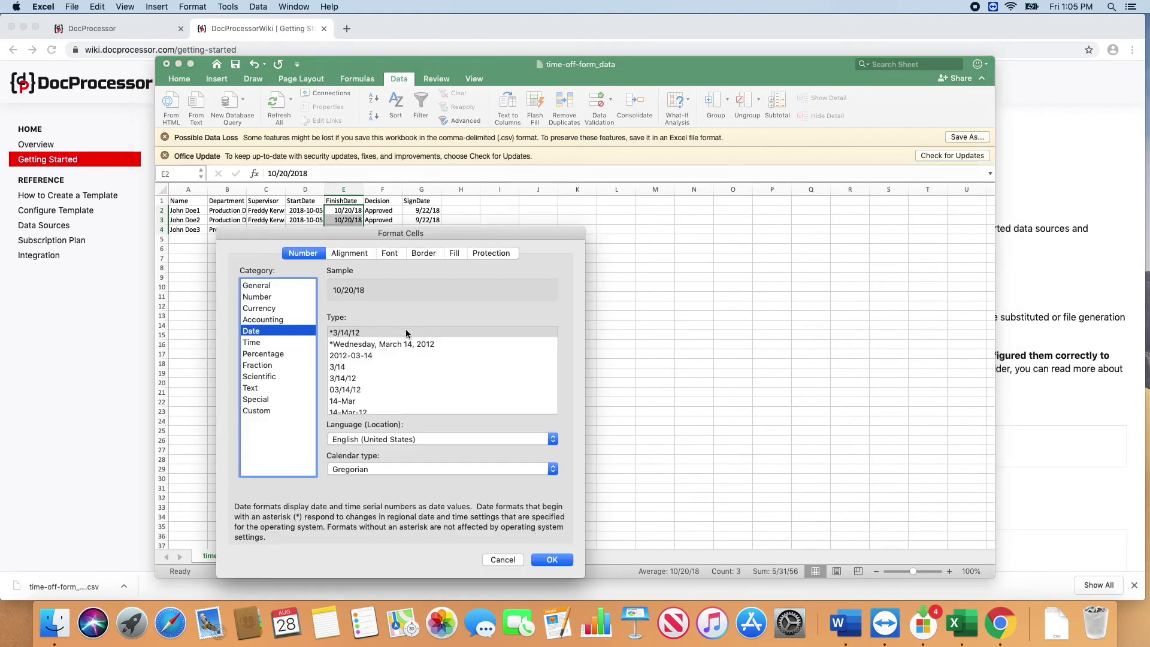
click(357, 356)
click(551, 560)
drag(422, 210, 424, 228)
right_click(424, 228)
click(462, 407)
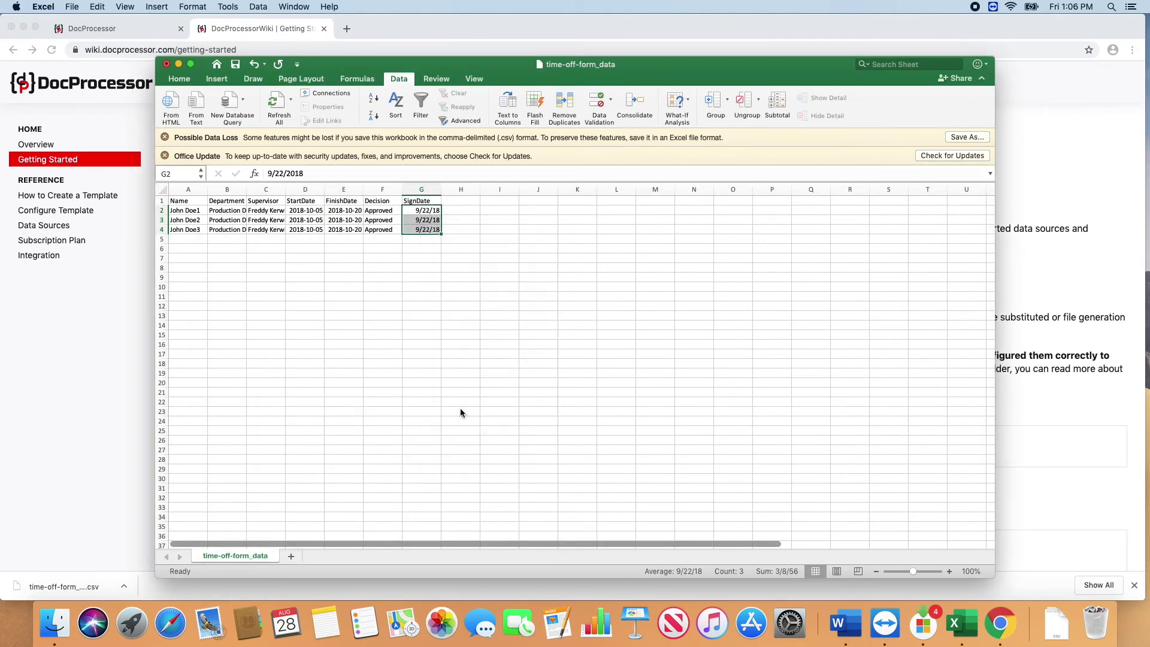
click(616, 564)
click(461, 306)
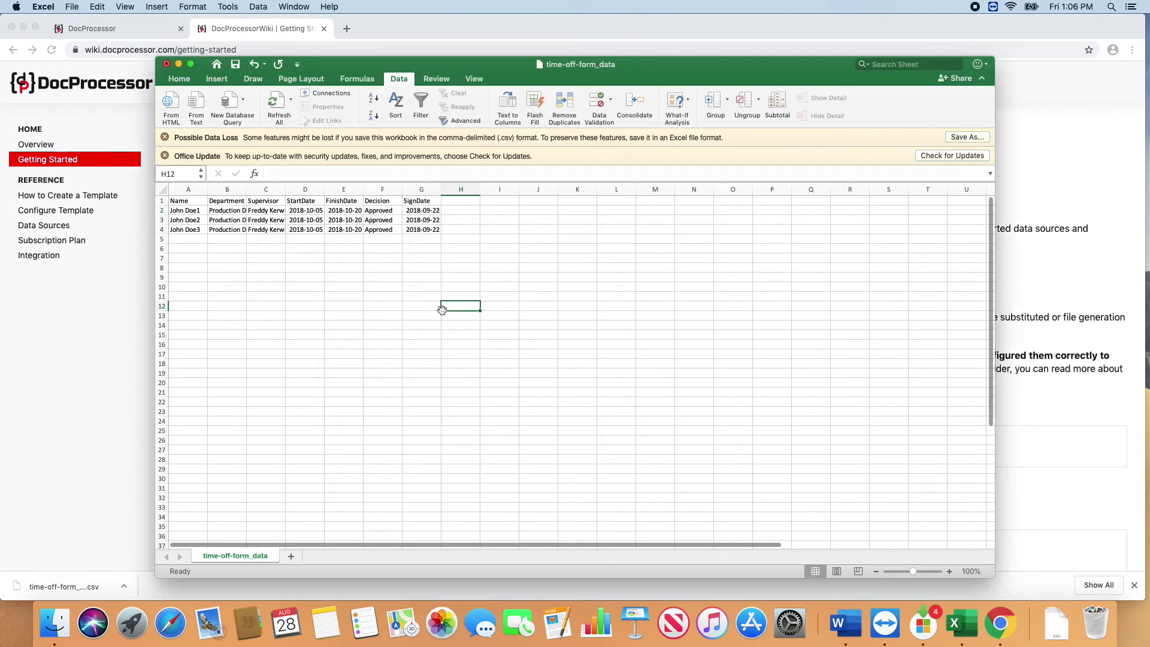
Step: Save the CSV, then generate Template 1 documents from time-off-form_data.csv in Downloads
click(239, 70)
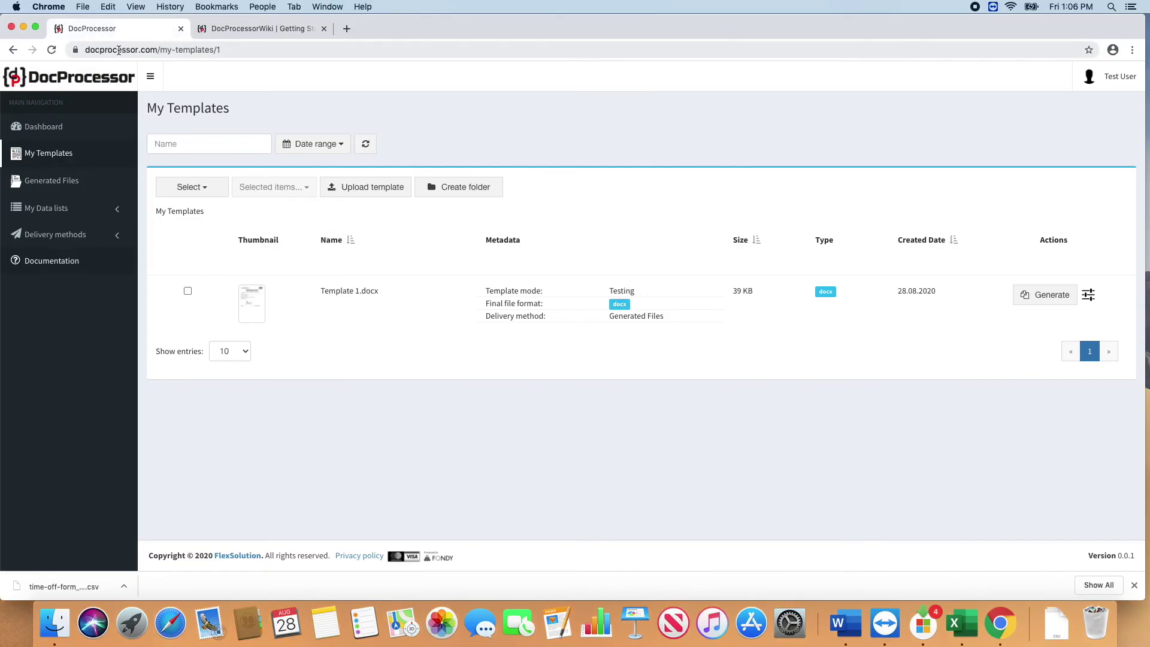
click(1045, 295)
click(390, 170)
click(471, 90)
click(779, 316)
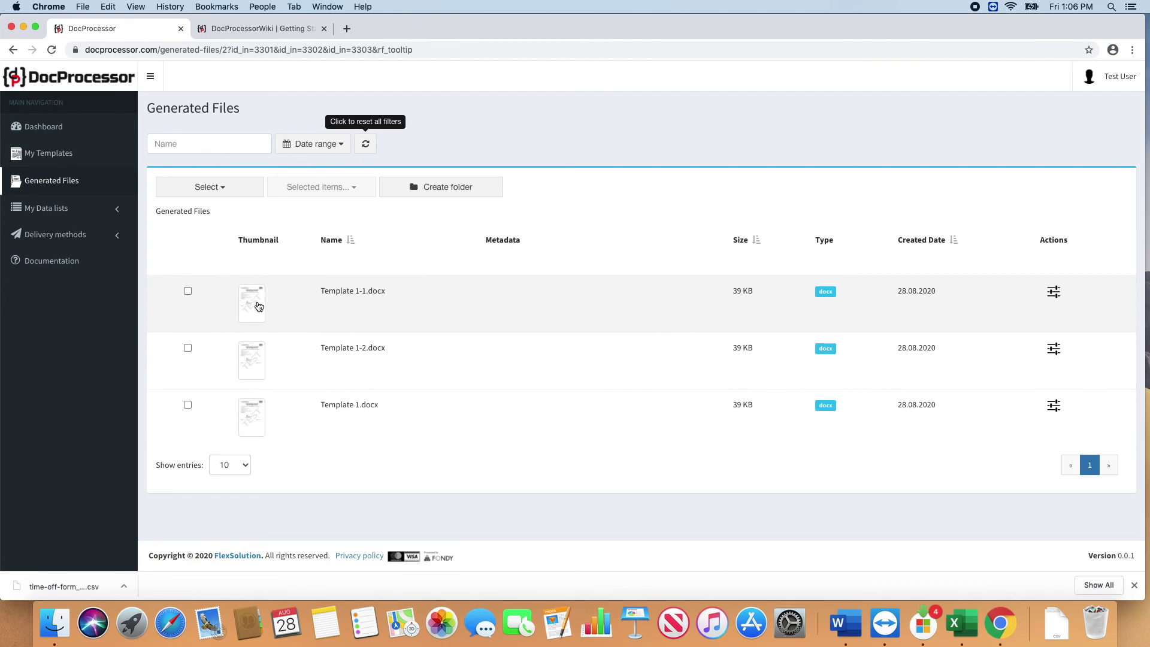
click(258, 306)
scroll(491, 462, down, 5)
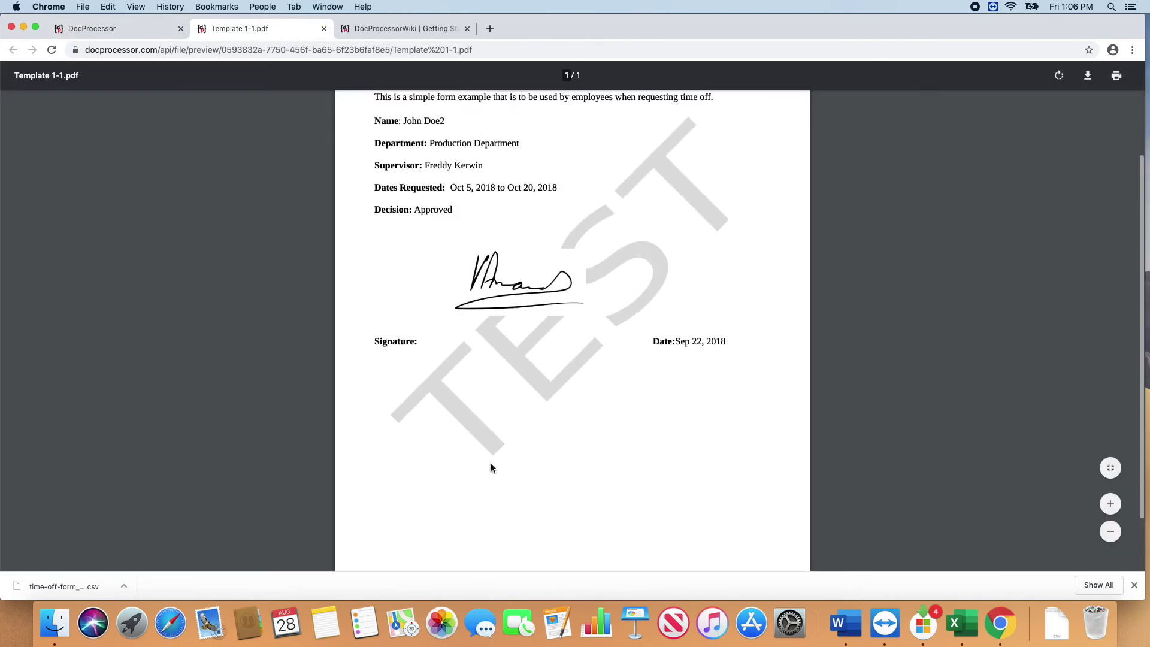
scroll(490, 468, up, 4)
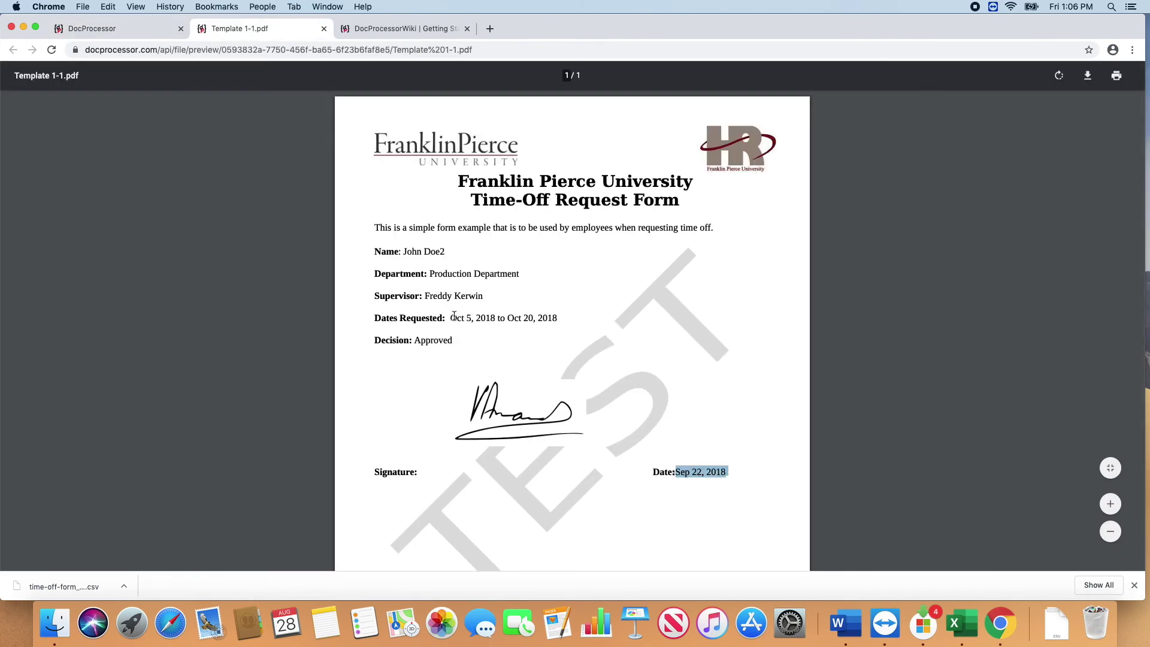
click(556, 290)
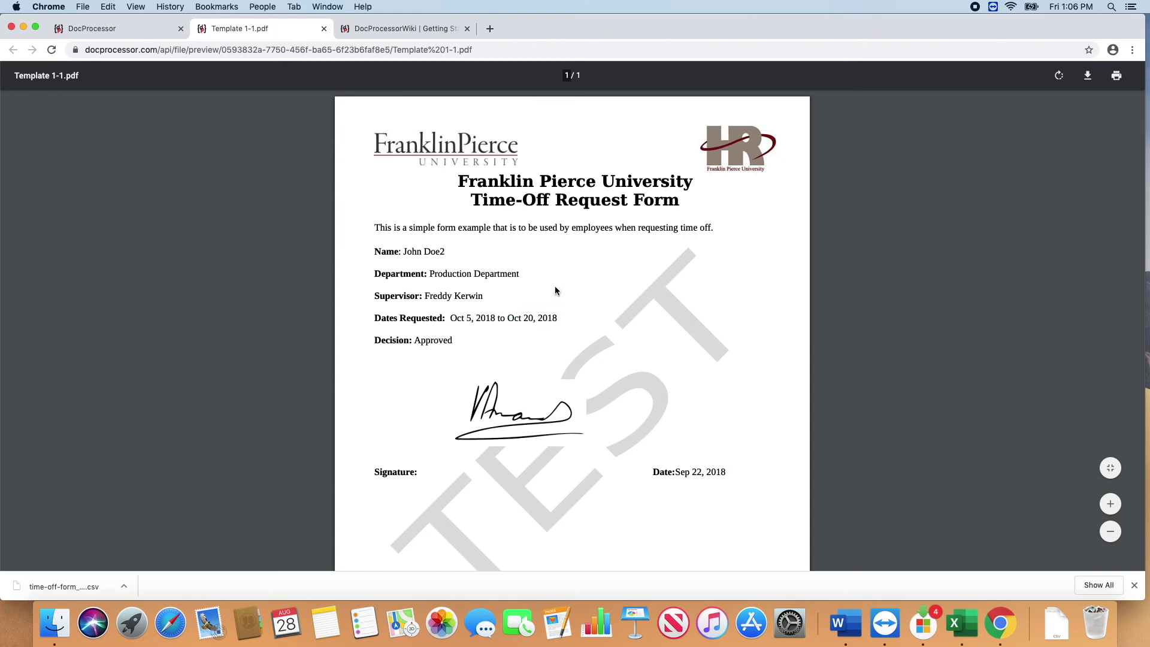
key(super+w)
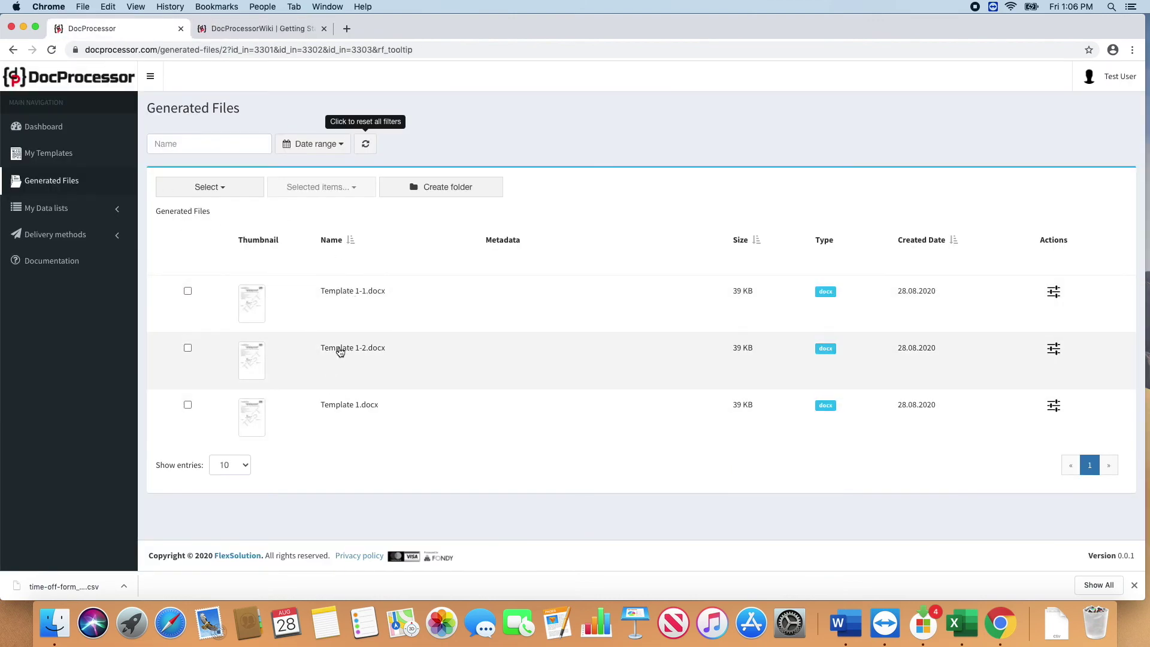
click(339, 349)
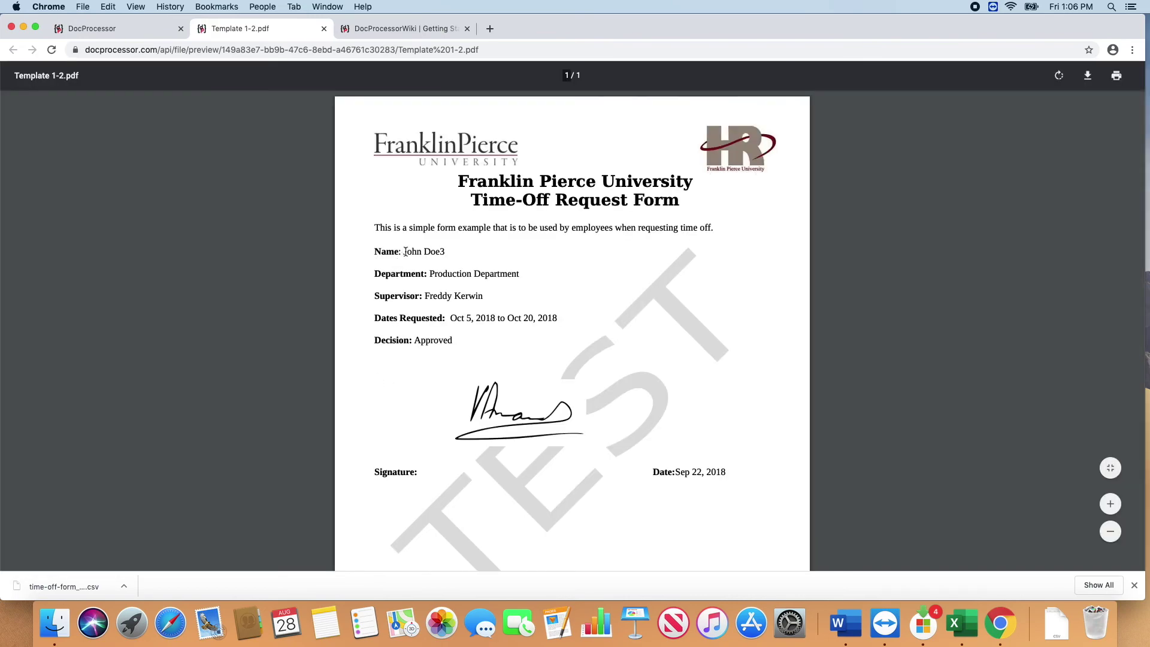
key(super+w)
click(321, 289)
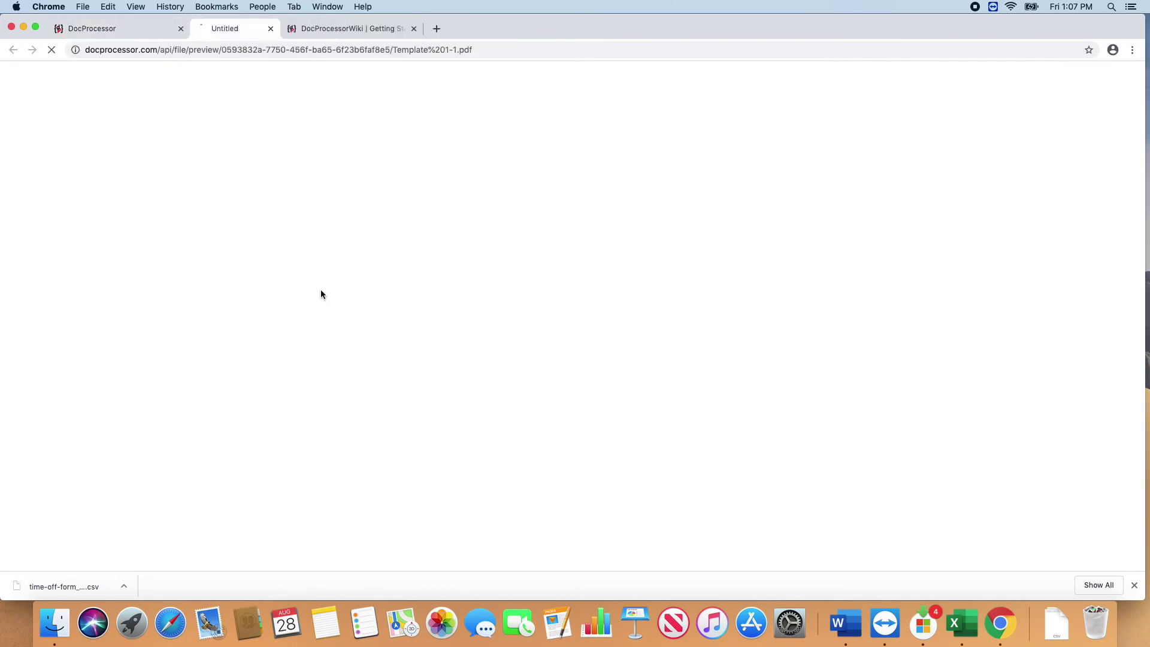
scroll(447, 327, down, 3)
scroll(448, 324, up, 4)
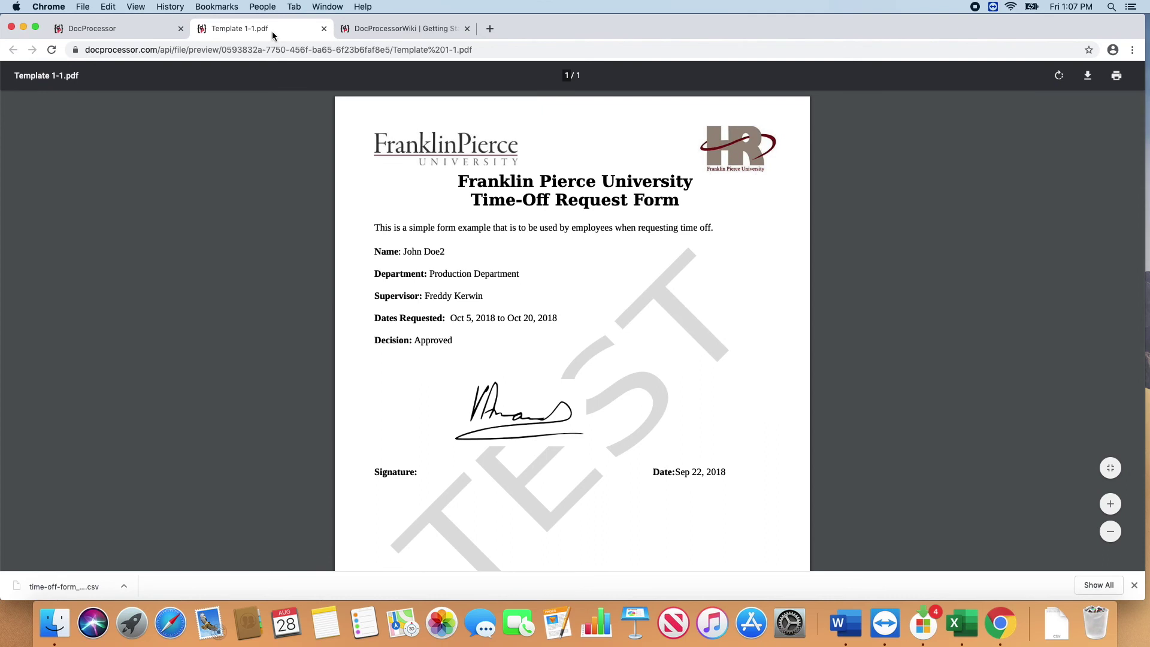
key(super+w)
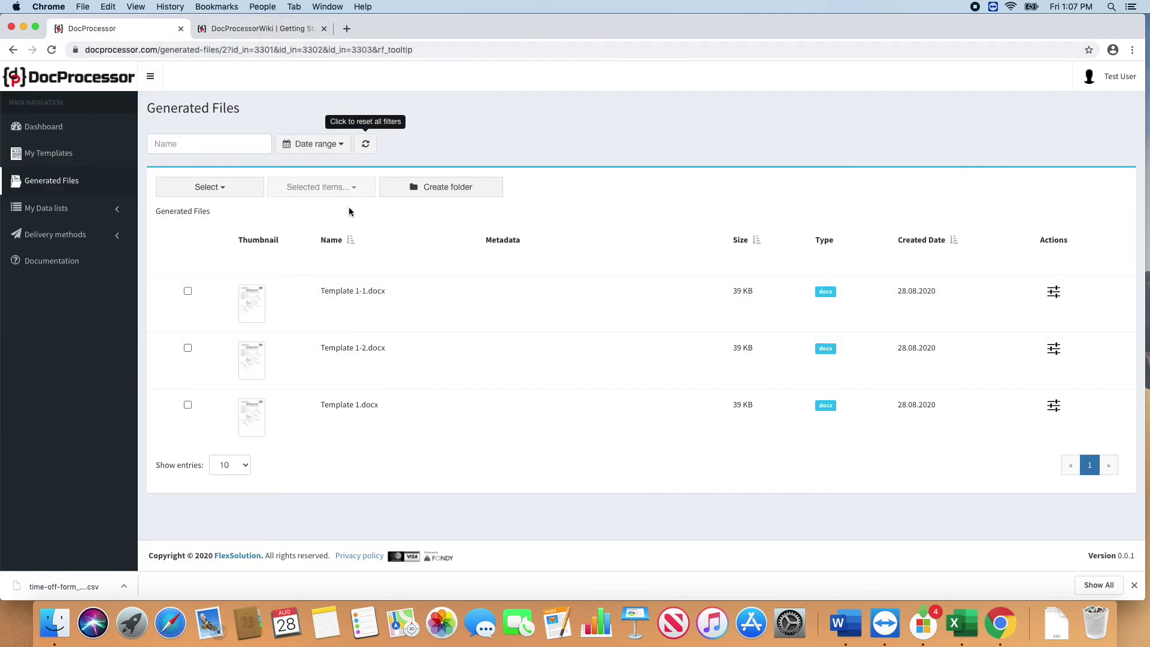
Step: Select all three generated files and download them as a ZIP
click(210, 187)
click(199, 244)
click(323, 187)
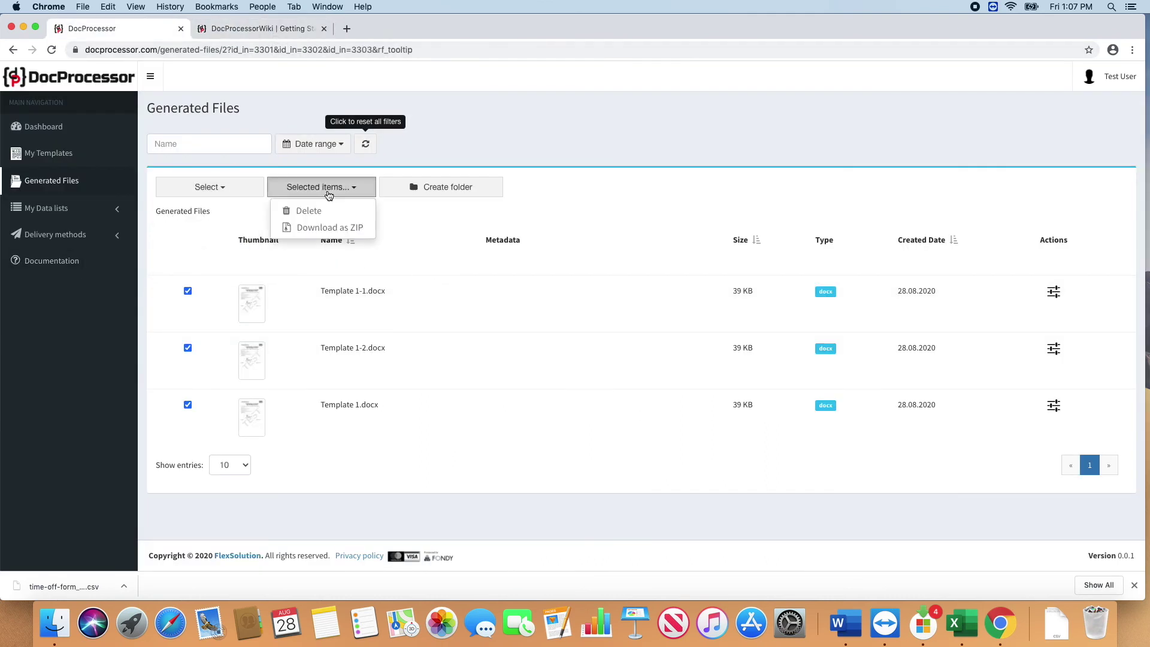
click(330, 227)
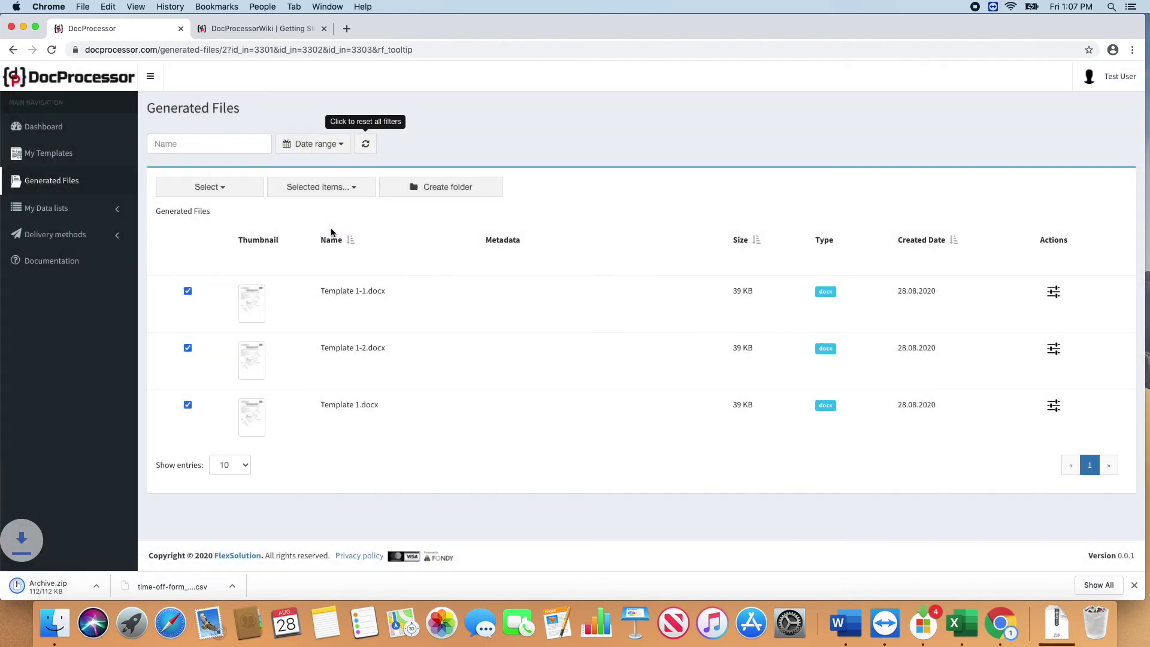
Step: Open Archive.zip and open Template 1-2.docx in Word
click(439, 150)
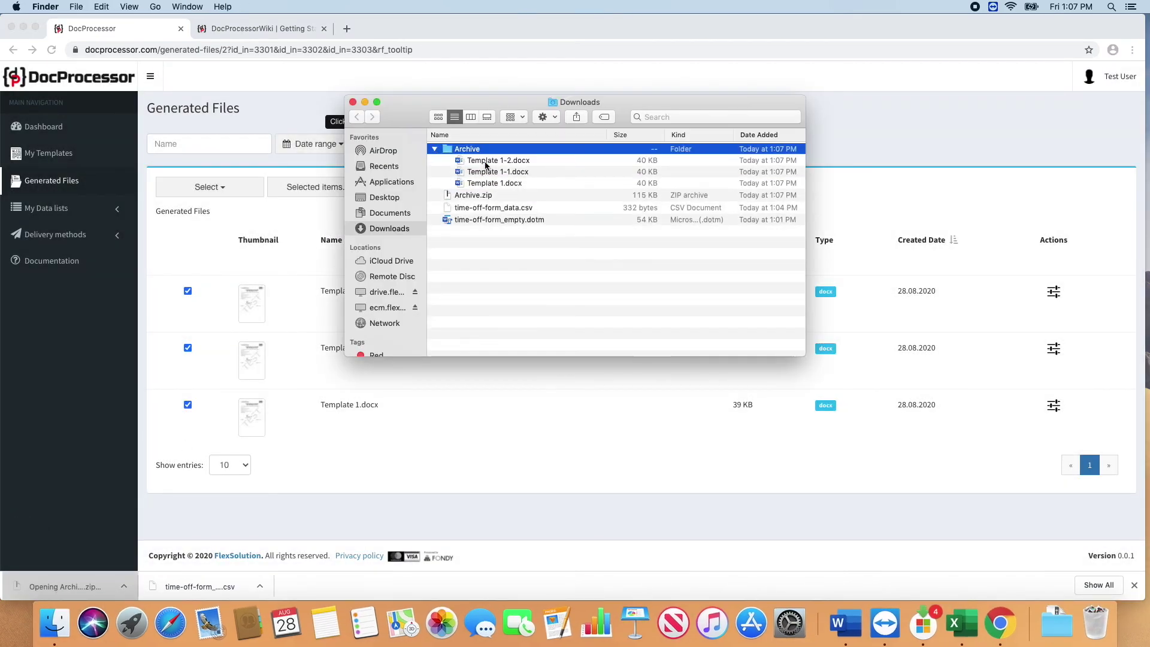
double_click(479, 160)
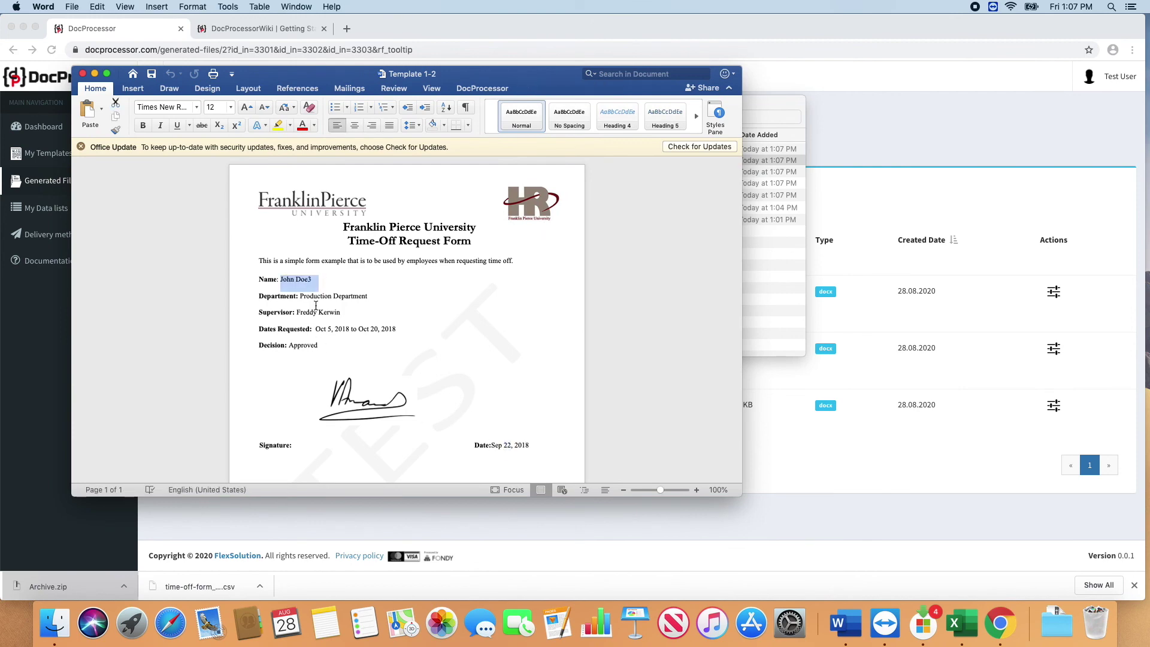
scroll(263, 350, down, 5)
scroll(263, 349, up, 5)
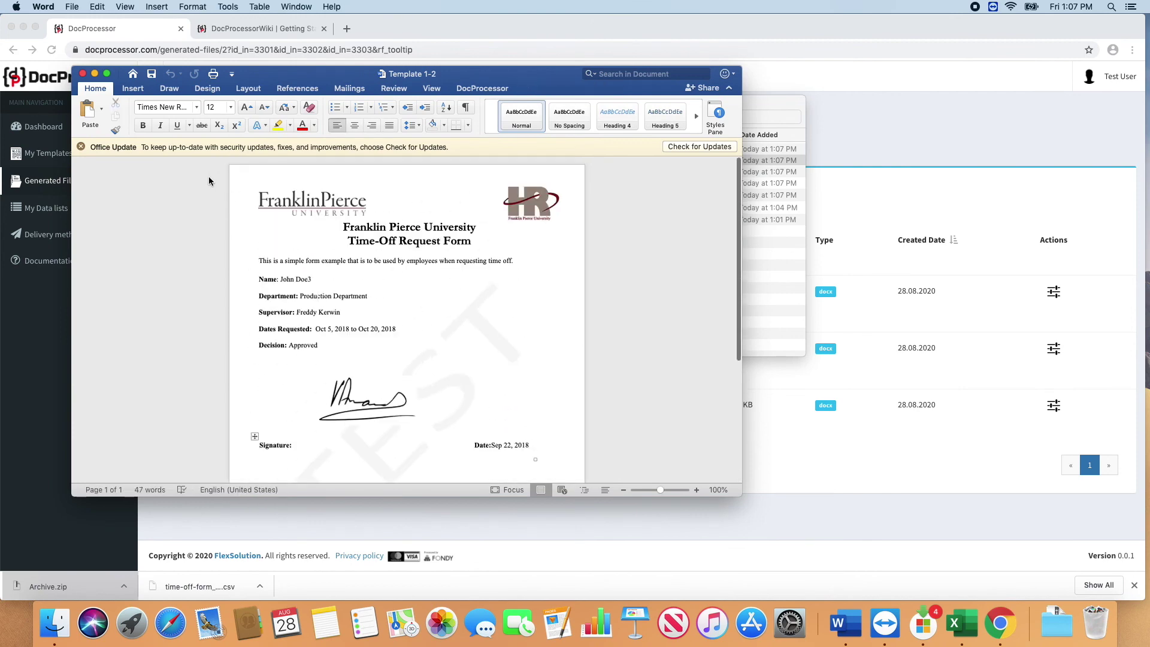